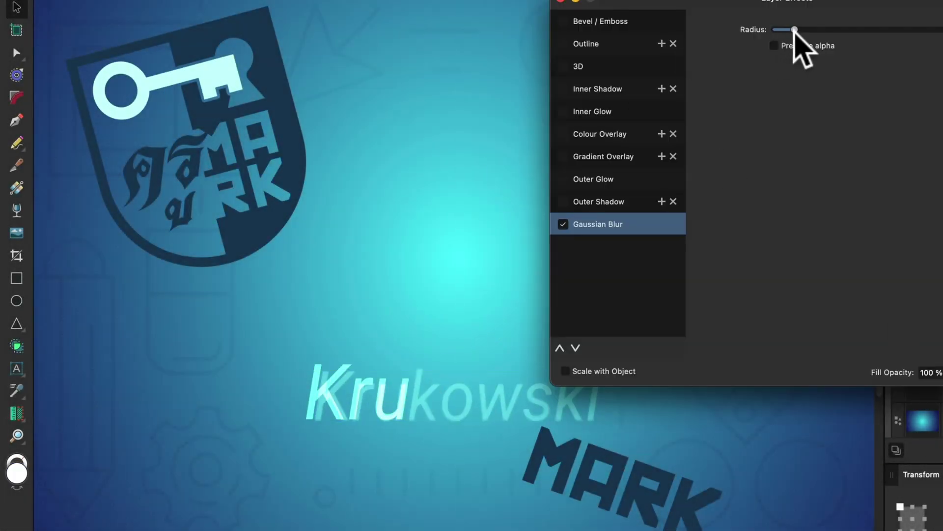
- Blur and reposition the MARK text and centre the shield logo in the finished preview
{"action": "left_click_drag", "start_coordinate": [801, 42], "coordinate": [828, 46]}
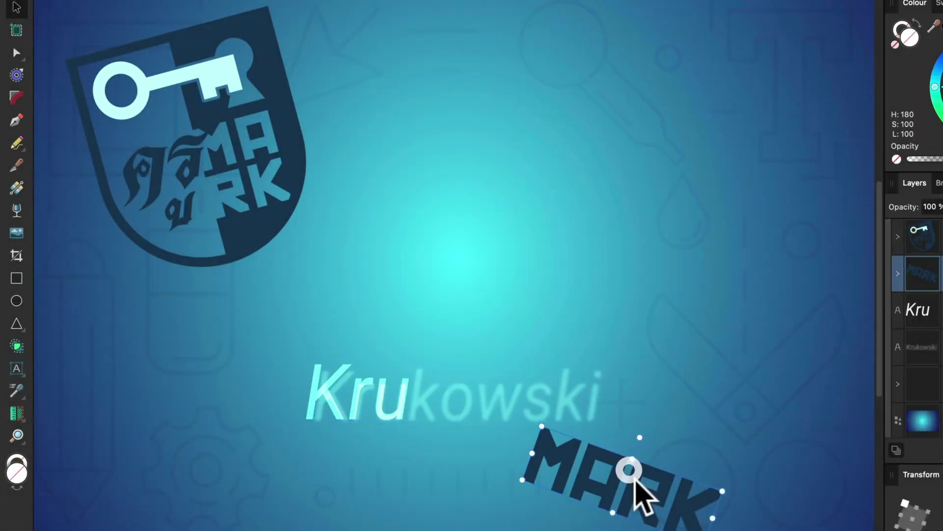
{"action": "left_click_drag", "start_coordinate": [632, 488], "coordinate": [531, 449]}
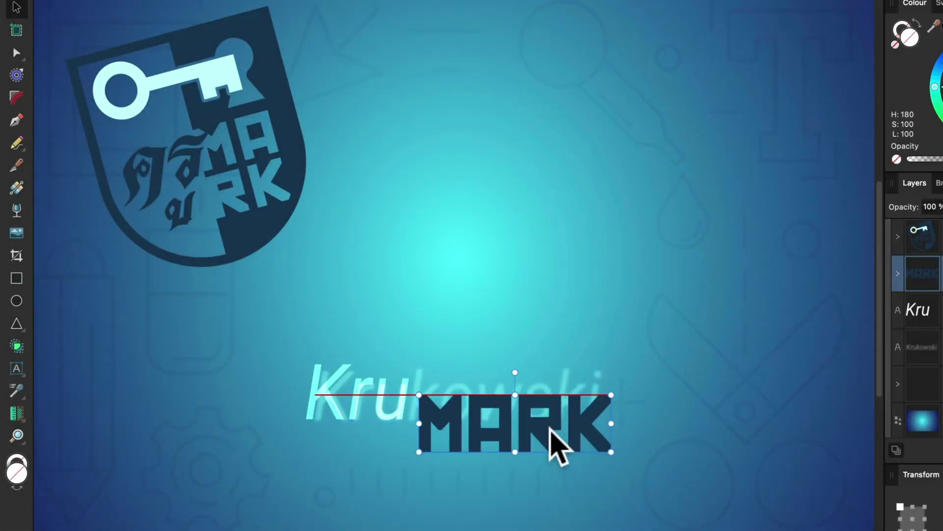
{"action": "left_click_drag", "start_coordinate": [559, 447], "coordinate": [565, 452]}
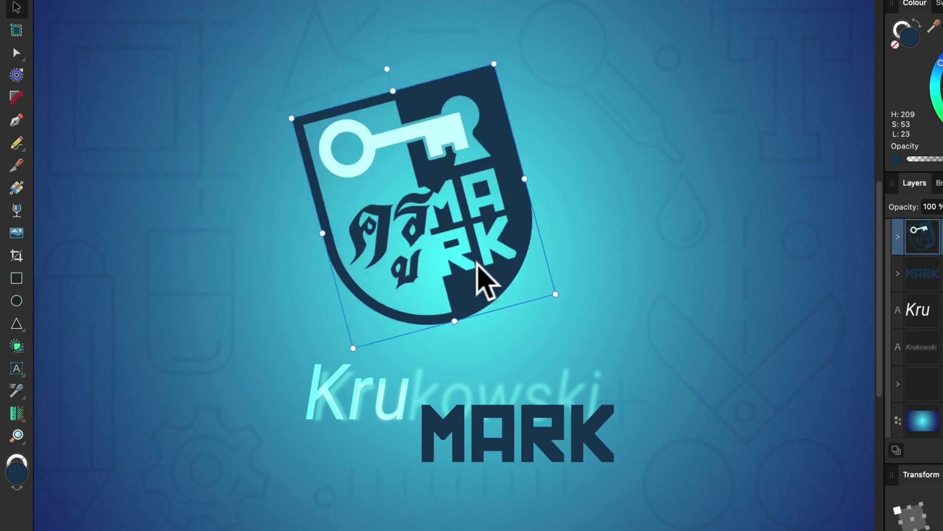
{"action": "left_click_drag", "start_coordinate": [432, 59], "coordinate": [444, 69]}
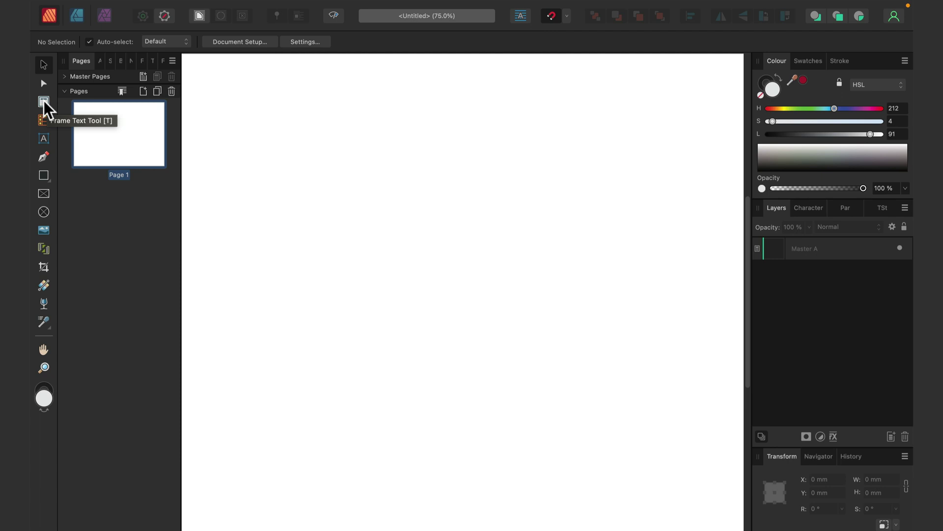
- Place 'KruMark' as artistic text, enlarge it to 69 pt and nudge it into position
{"action": "left_click", "coordinate": [44, 137]}
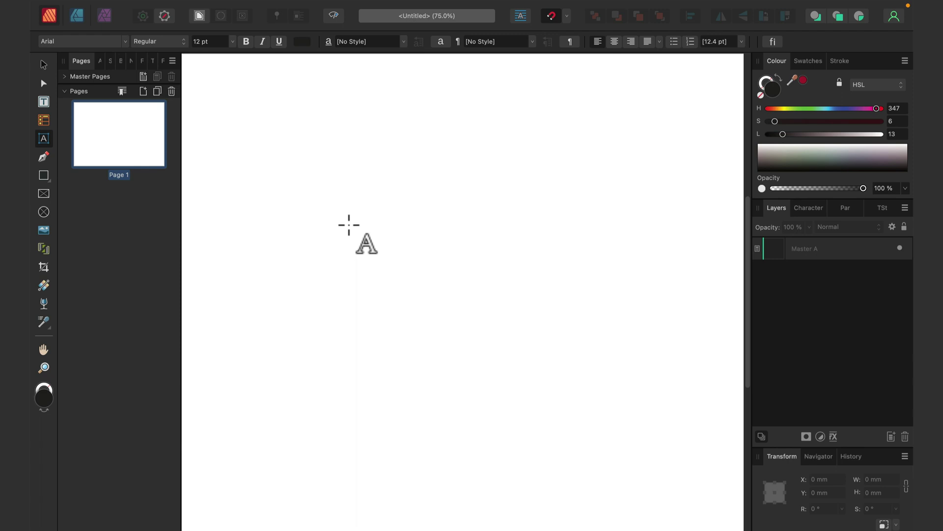
{"action": "left_click", "coordinate": [350, 222]}
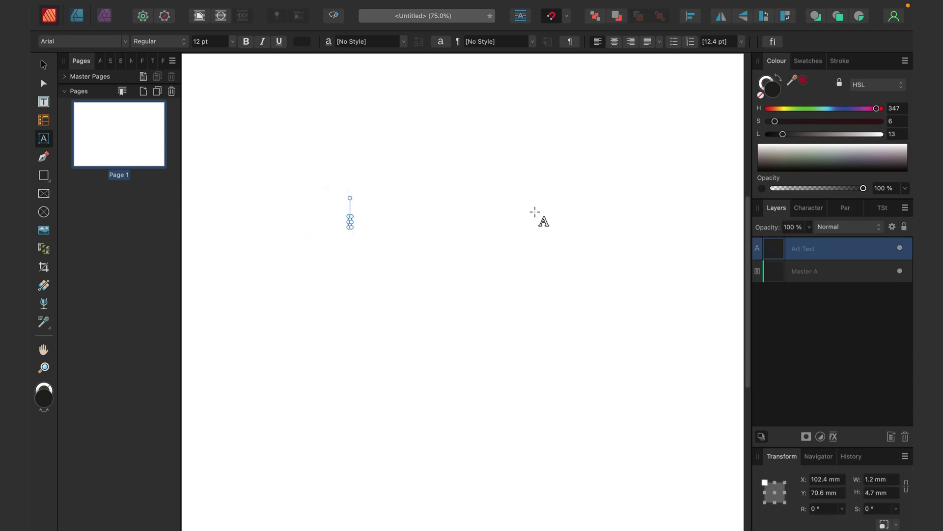
{"action": "type", "text": "KruM"}
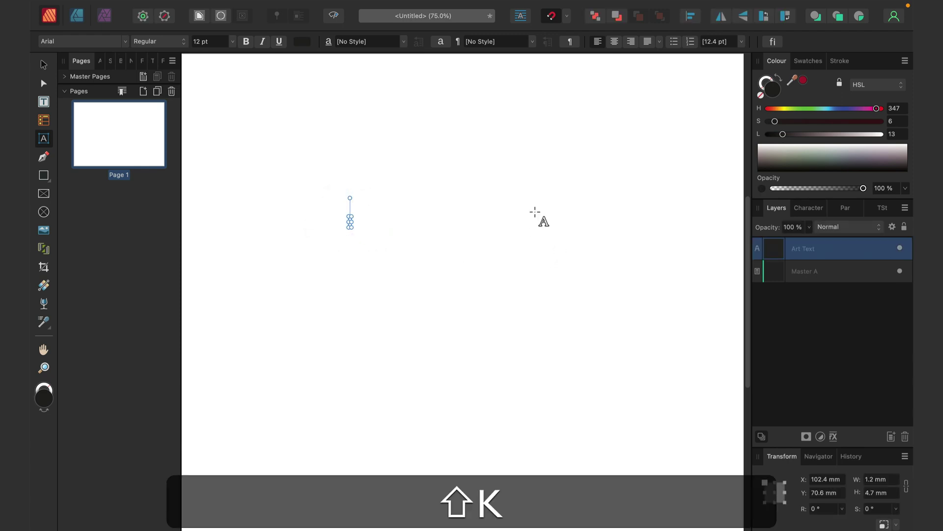
{"action": "type", "text": "ark"}
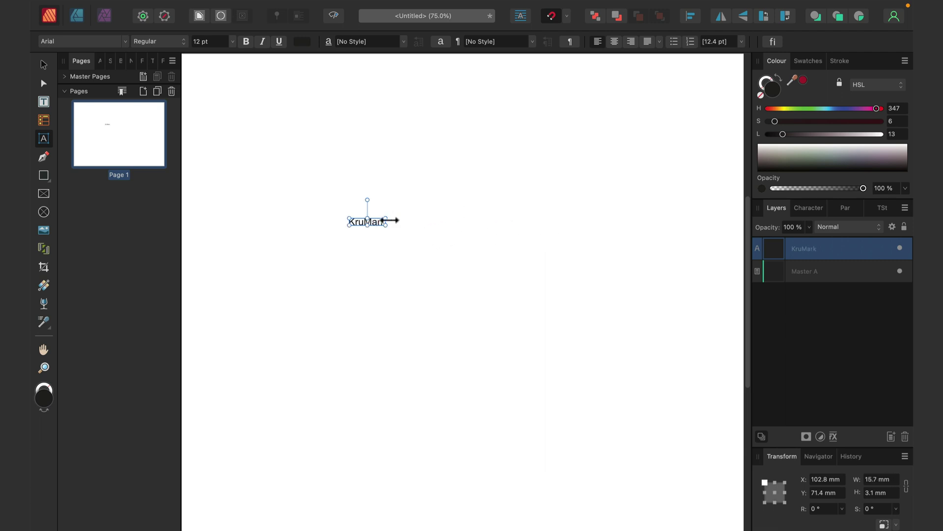
{"action": "left_click_drag", "start_coordinate": [385, 218], "coordinate": [553, 146]}
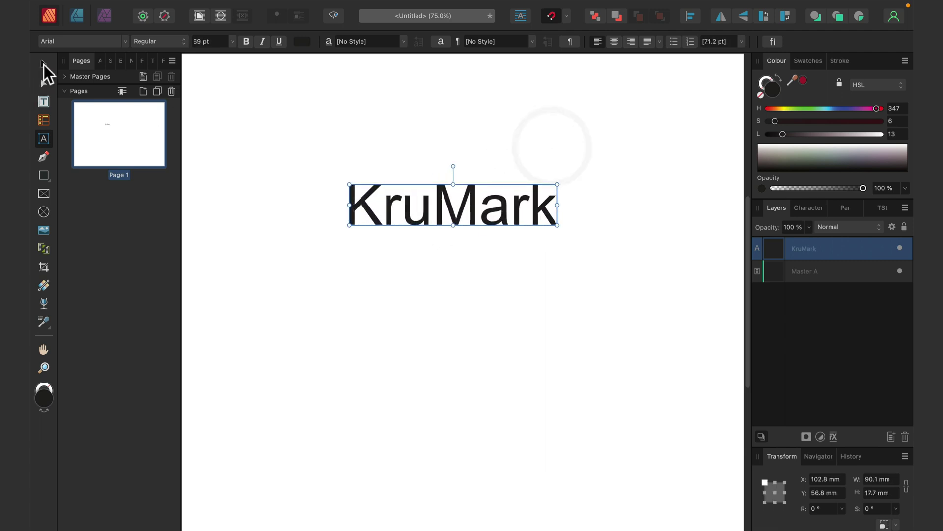
{"action": "left_click", "coordinate": [43, 64]}
{"action": "left_click_drag", "start_coordinate": [482, 222], "coordinate": [484, 229]}
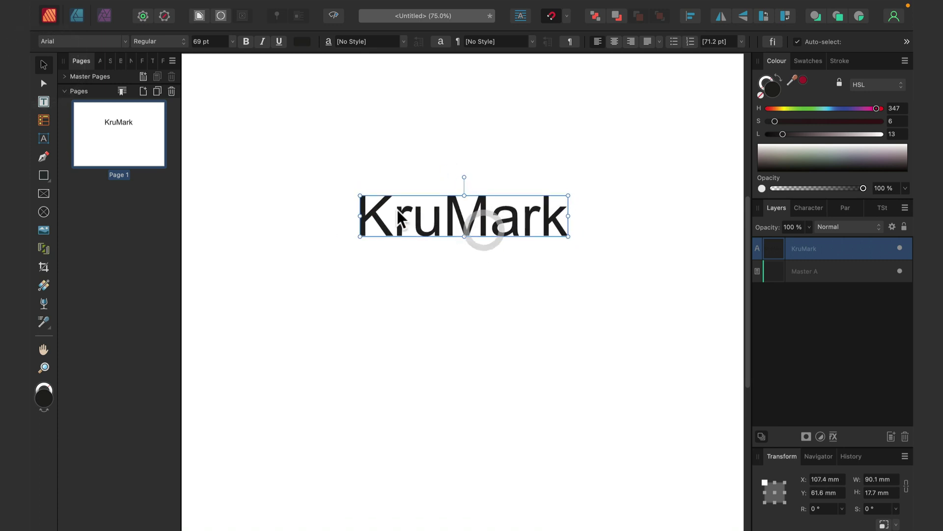
{"action": "left_click", "coordinate": [125, 42]}
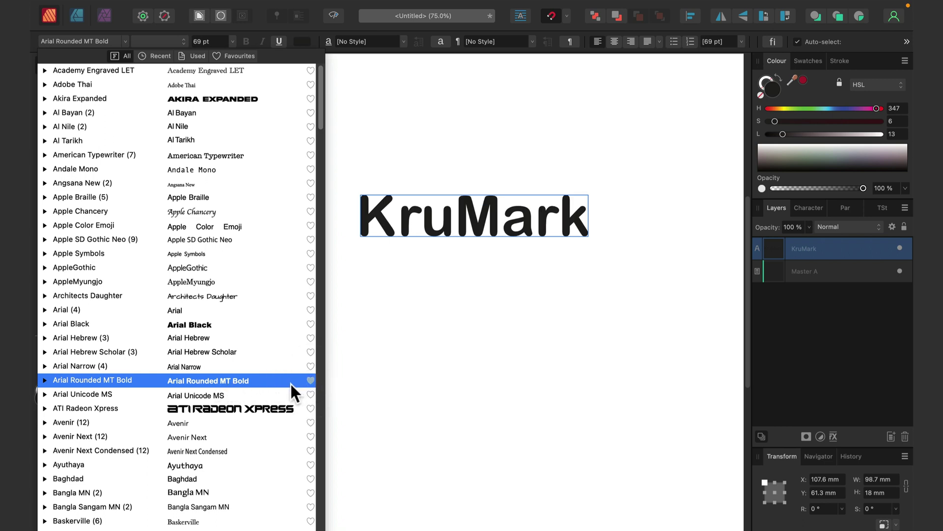
- Set KruMark in Arial Rounded MT Bold from the Favourites font list
{"action": "left_click", "coordinate": [233, 56]}
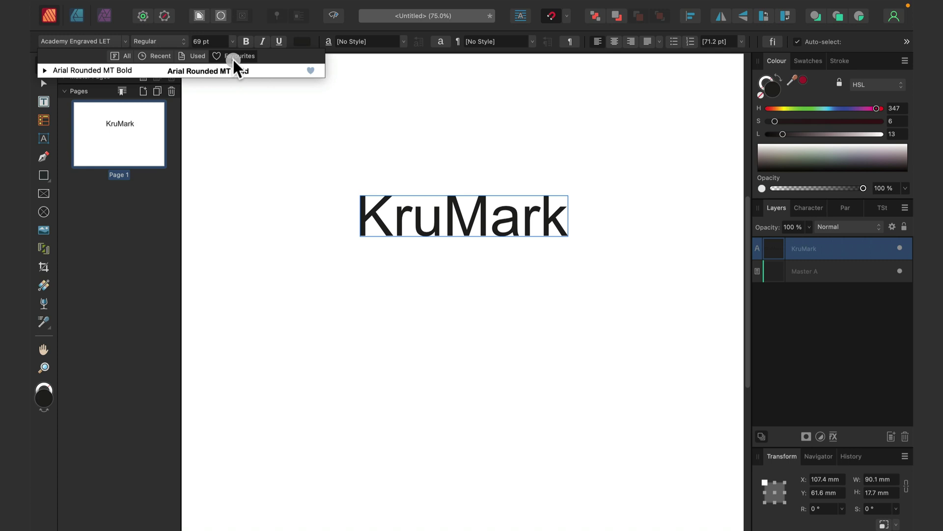
{"action": "left_click", "coordinate": [226, 69]}
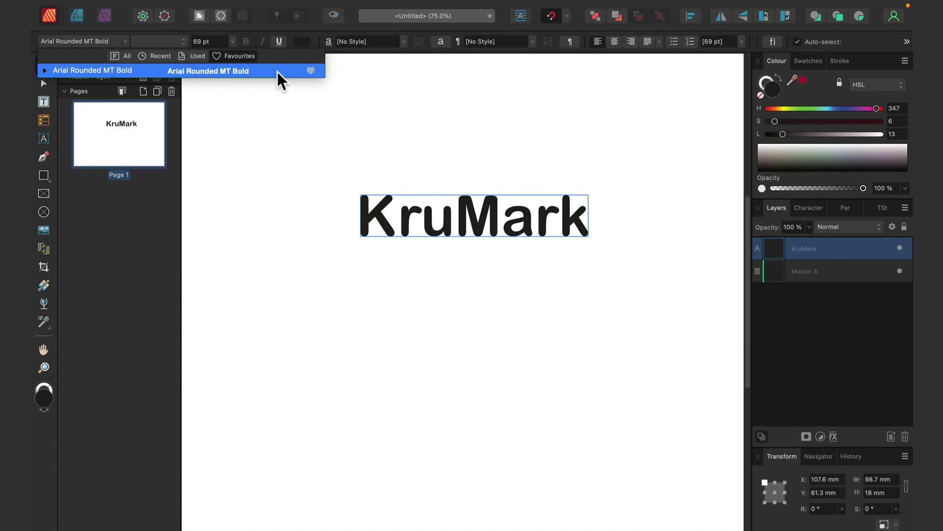
{"action": "left_click", "coordinate": [278, 71]}
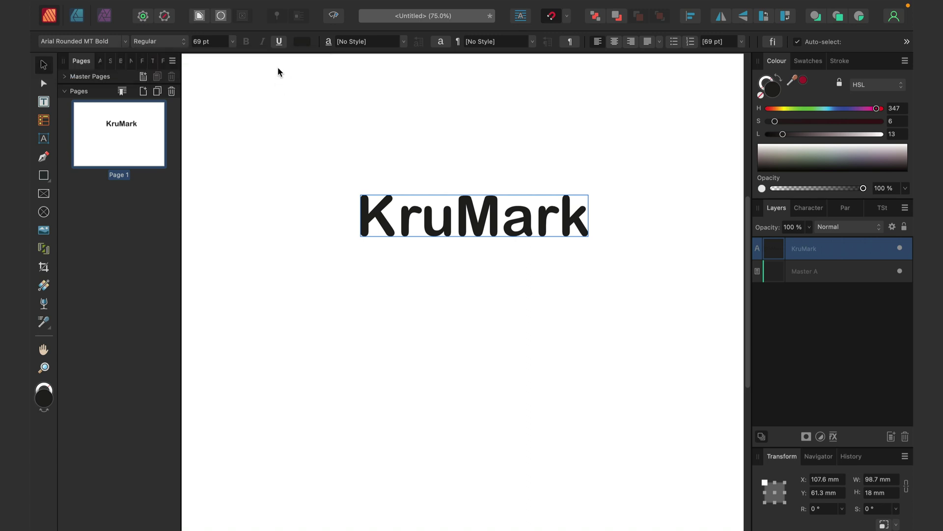
- Enlarge KruMark to 126.6 pt and centre it on the page
{"action": "left_click_drag", "start_coordinate": [585, 236], "coordinate": [673, 310]}
{"action": "left_click_drag", "start_coordinate": [632, 244], "coordinate": [599, 254]}
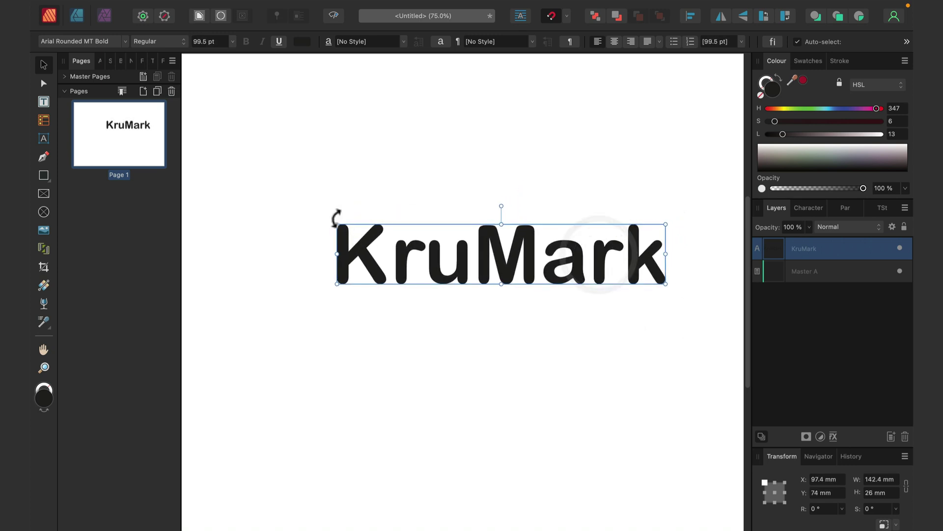
{"action": "left_click_drag", "start_coordinate": [336, 222], "coordinate": [251, 192]}
{"action": "left_click_drag", "start_coordinate": [439, 254], "coordinate": [471, 266]}
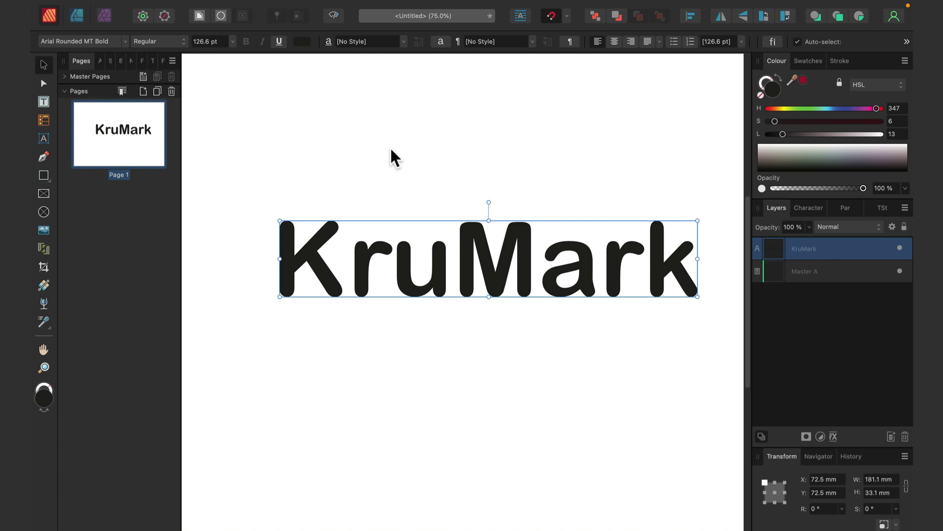
- Zoom out, draw a grey rectangle across the page and move it behind KruMark
{"action": "key", "text": "super+minus"}
{"action": "left_click", "coordinate": [369, 105]}
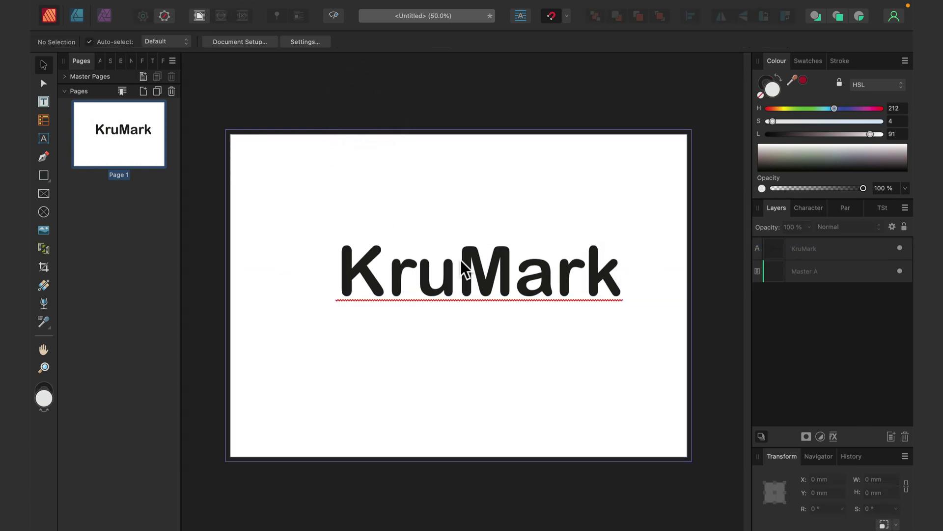
{"action": "left_click", "coordinate": [267, 141]}
{"action": "left_click", "coordinate": [44, 176]}
{"action": "left_click_drag", "start_coordinate": [308, 163], "coordinate": [656, 390]}
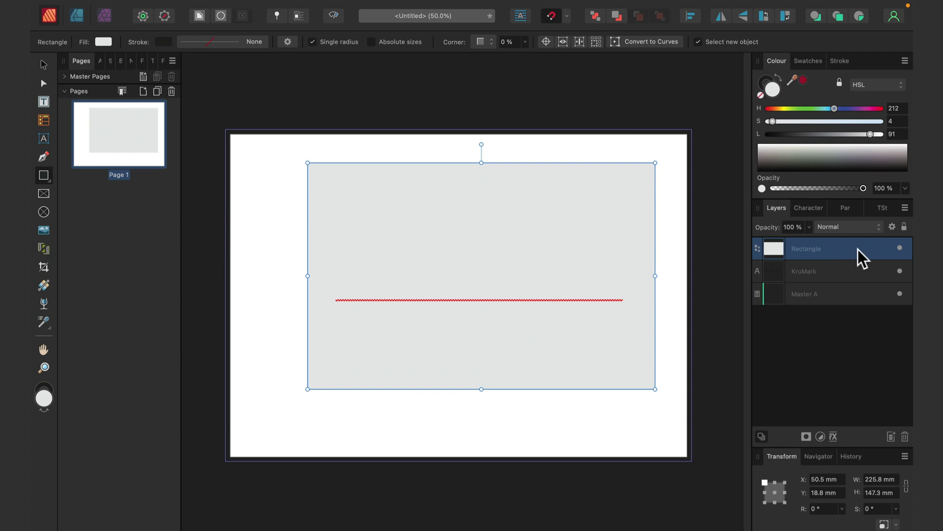
{"action": "left_click_drag", "start_coordinate": [858, 249], "coordinate": [856, 279]}
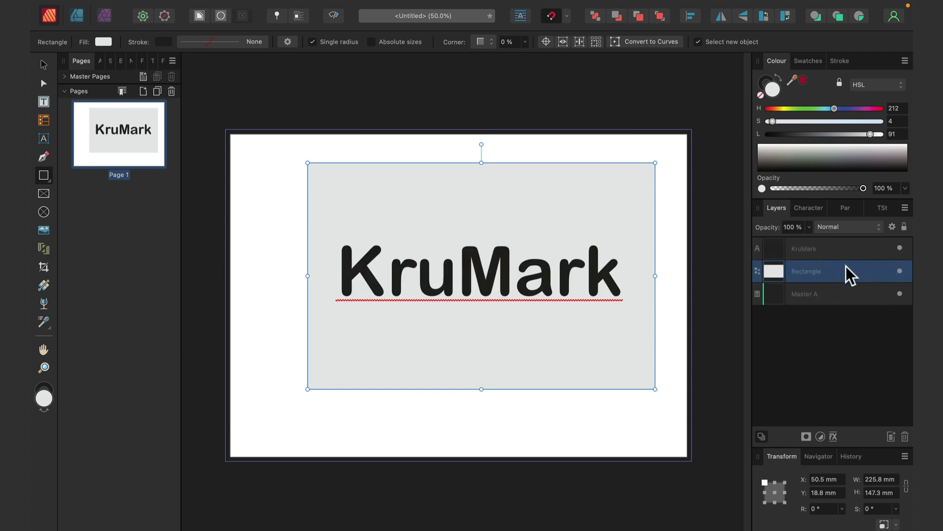
- Remove the rectangle's outline and stretch it to 303 × 216 mm covering the page
{"action": "left_click", "coordinate": [760, 81]}
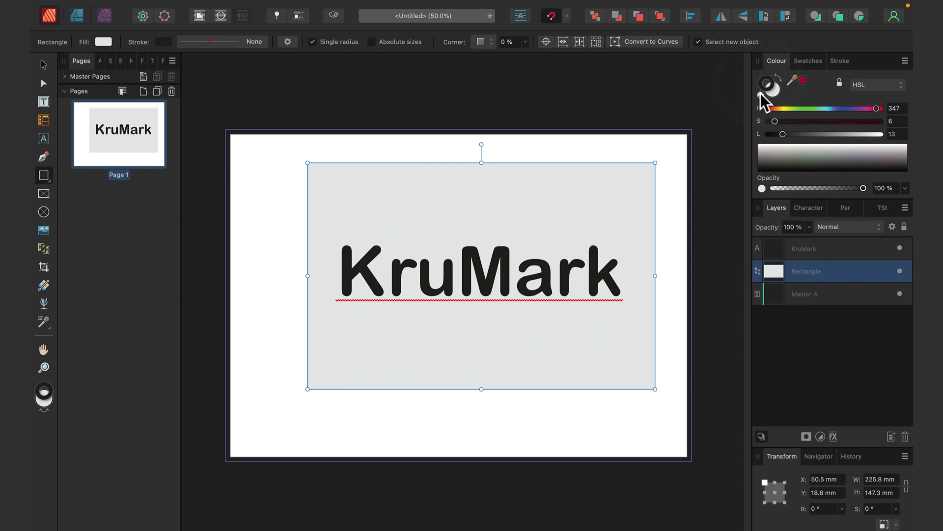
{"action": "left_click", "coordinate": [761, 93]}
{"action": "left_click_drag", "start_coordinate": [655, 163], "coordinate": [692, 130]}
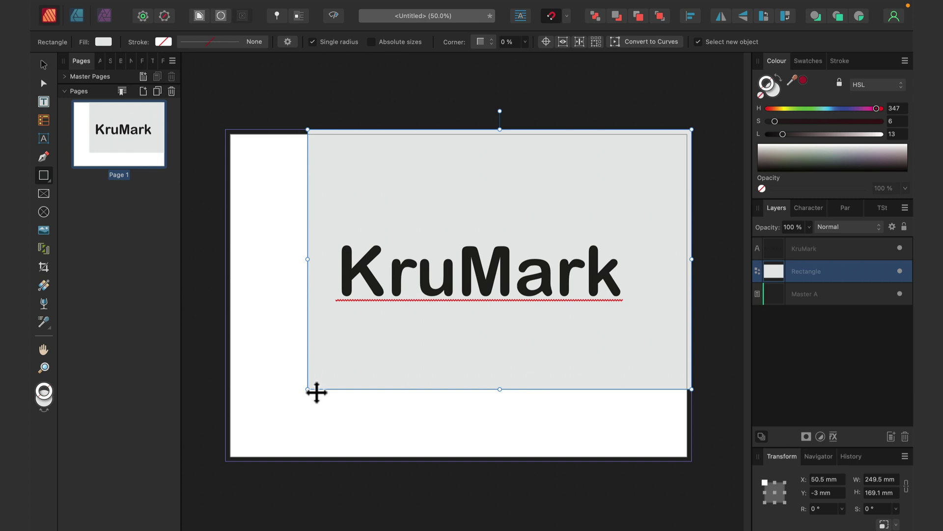
{"action": "left_click_drag", "start_coordinate": [307, 389], "coordinate": [223, 464]}
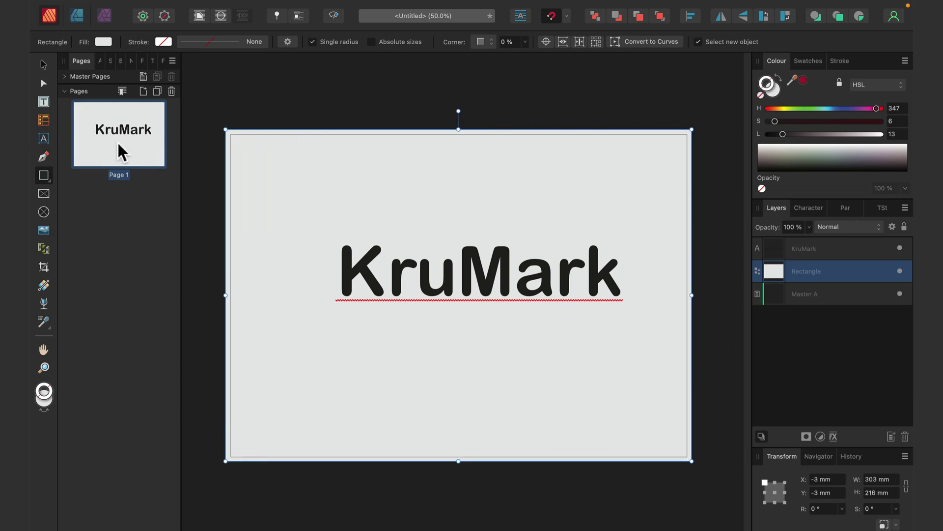
- Switch the rectangle fill to a gradient with a grainy deep blue #005AC6 left stop
{"action": "left_click", "coordinate": [102, 42]}
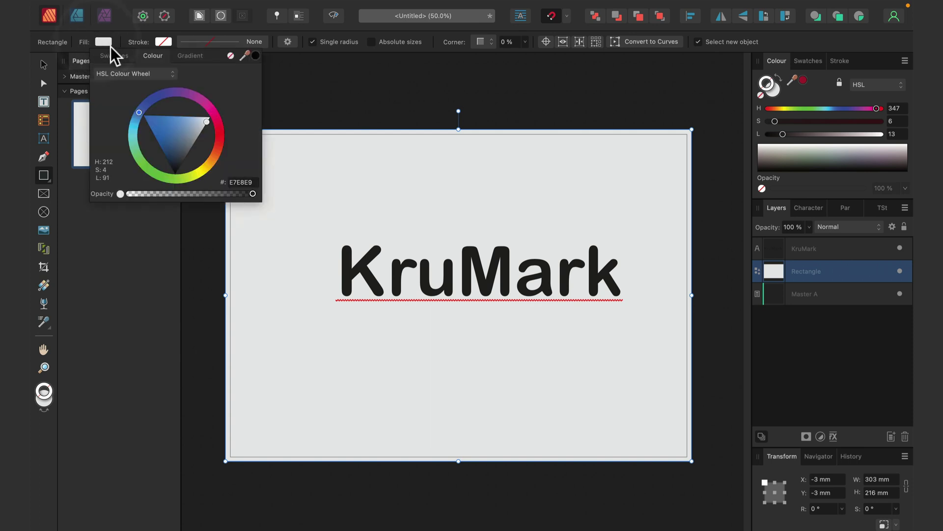
{"action": "left_click", "coordinate": [193, 55]}
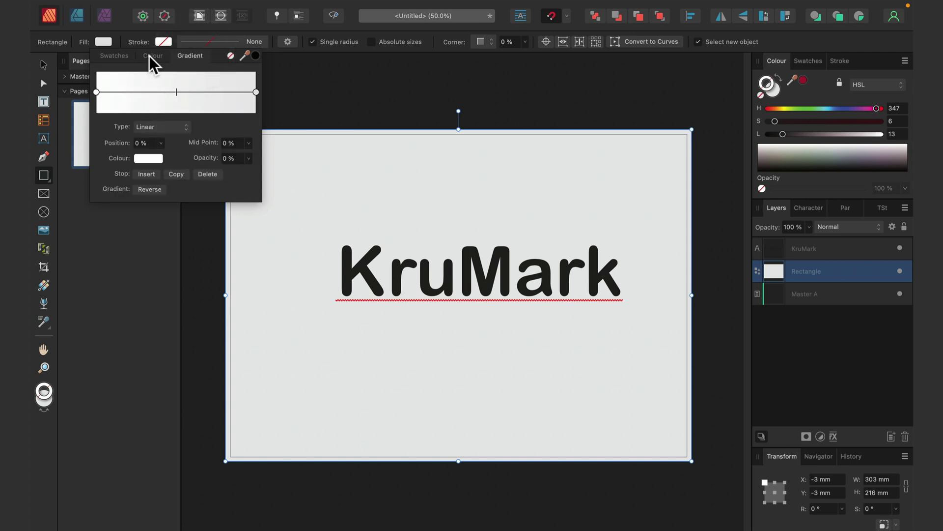
{"action": "left_click", "coordinate": [153, 158]}
{"action": "mouse_move", "coordinate": [152, 237]}
{"action": "left_mouse_down"}
{"action": "mouse_move", "coordinate": [166, 252]}
{"action": "mouse_move", "coordinate": [134, 243]}
{"action": "left_mouse_up"}
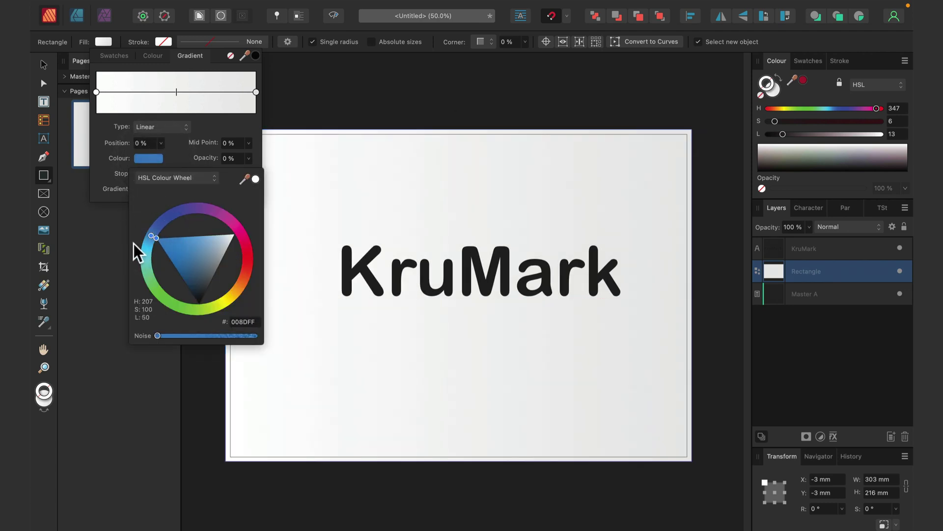
{"action": "left_click", "coordinate": [97, 90]}
{"action": "left_click", "coordinate": [159, 158]}
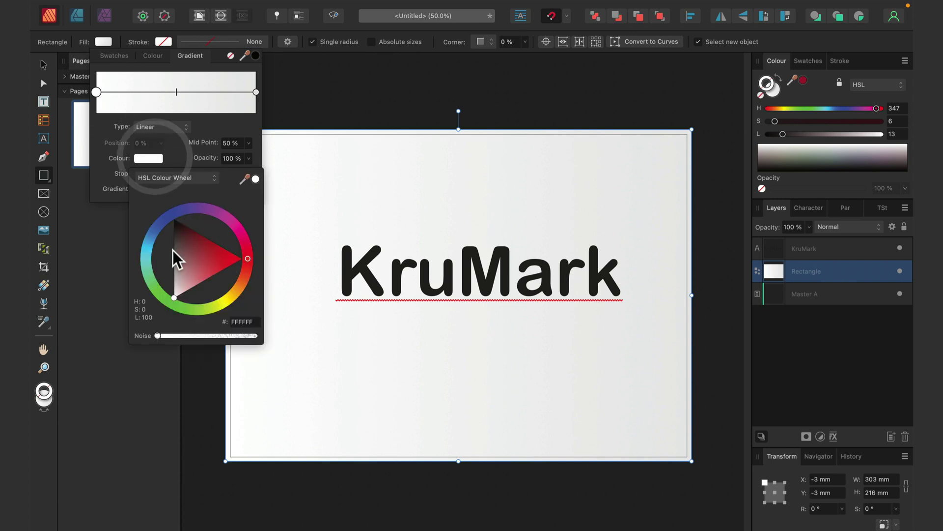
{"action": "left_click_drag", "start_coordinate": [154, 236], "coordinate": [163, 255]}
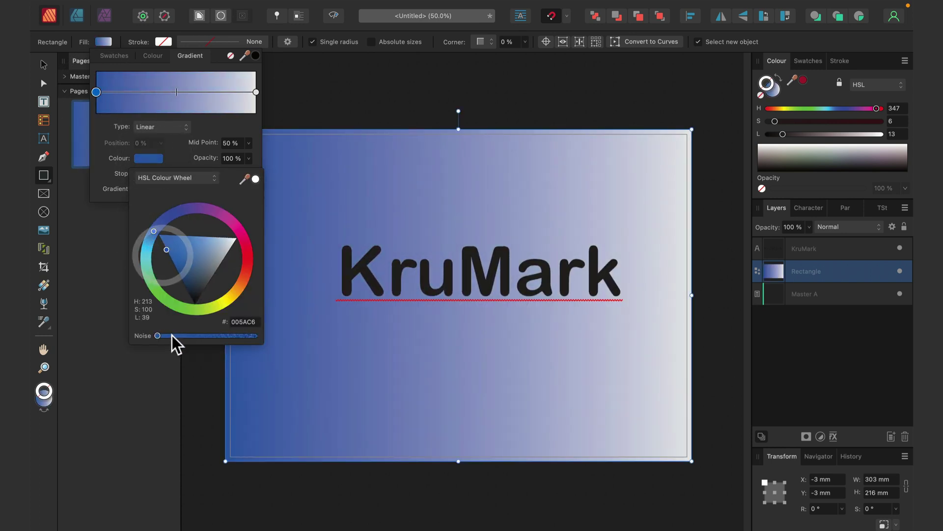
{"action": "mouse_move", "coordinate": [172, 336]}
{"action": "left_mouse_down"}
{"action": "mouse_move", "coordinate": [191, 335]}
{"action": "mouse_move", "coordinate": [178, 339]}
{"action": "left_mouse_up"}
- Make the right gradient stop light blue #55C1FF
{"action": "left_click", "coordinate": [256, 92]}
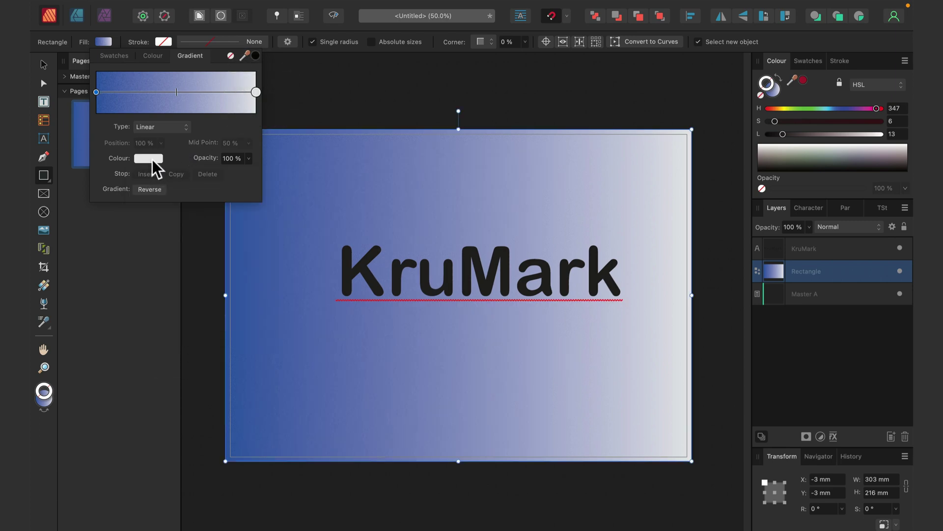
{"action": "left_click", "coordinate": [150, 159]}
{"action": "left_click_drag", "start_coordinate": [157, 241], "coordinate": [184, 228]}
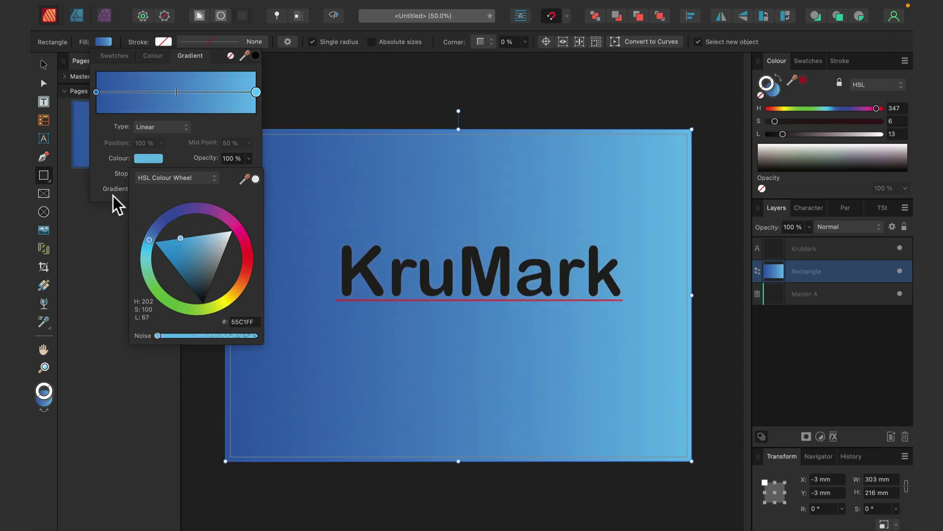
- Run the gradient diagonally from the top-right, then lock the background rectangle layer
{"action": "left_click", "coordinate": [43, 285]}
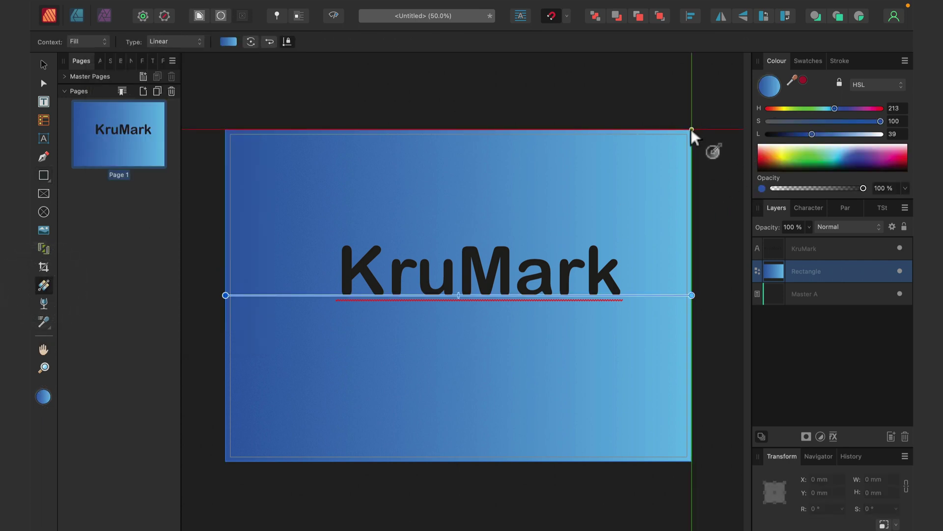
{"action": "mouse_move", "coordinate": [692, 128]}
{"action": "left_mouse_down"}
{"action": "mouse_move", "coordinate": [379, 355]}
{"action": "mouse_move", "coordinate": [374, 341]}
{"action": "mouse_move", "coordinate": [693, 129]}
{"action": "left_mouse_up"}
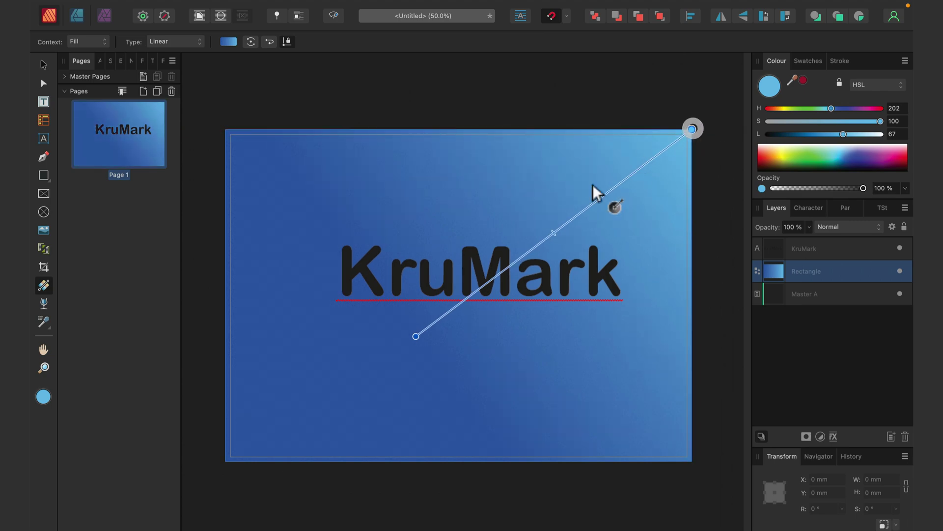
{"action": "left_click", "coordinate": [43, 65]}
{"action": "left_click", "coordinate": [450, 90]}
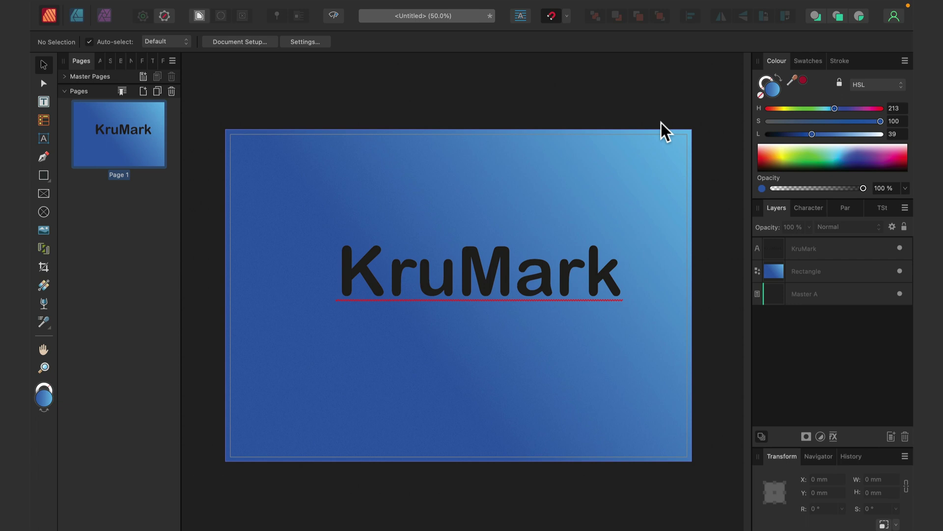
{"action": "left_click", "coordinate": [837, 278]}
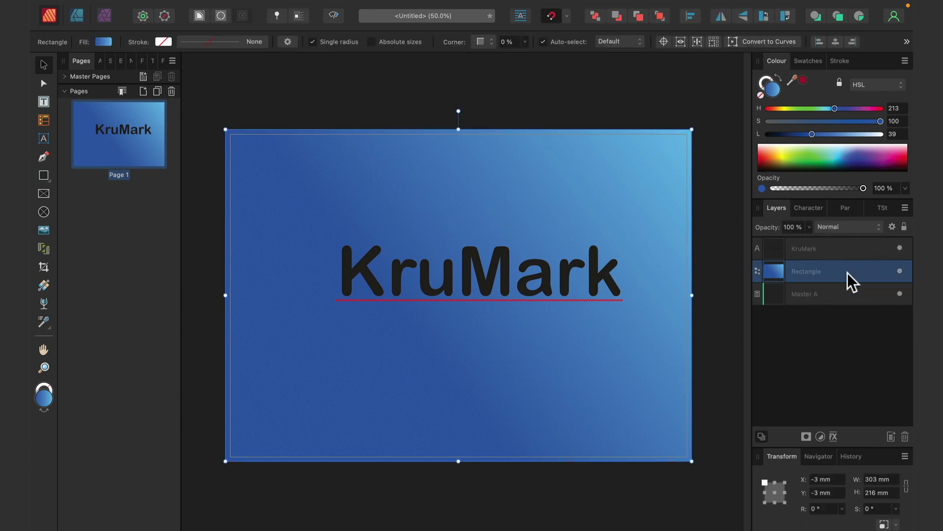
{"action": "left_click", "coordinate": [905, 227]}
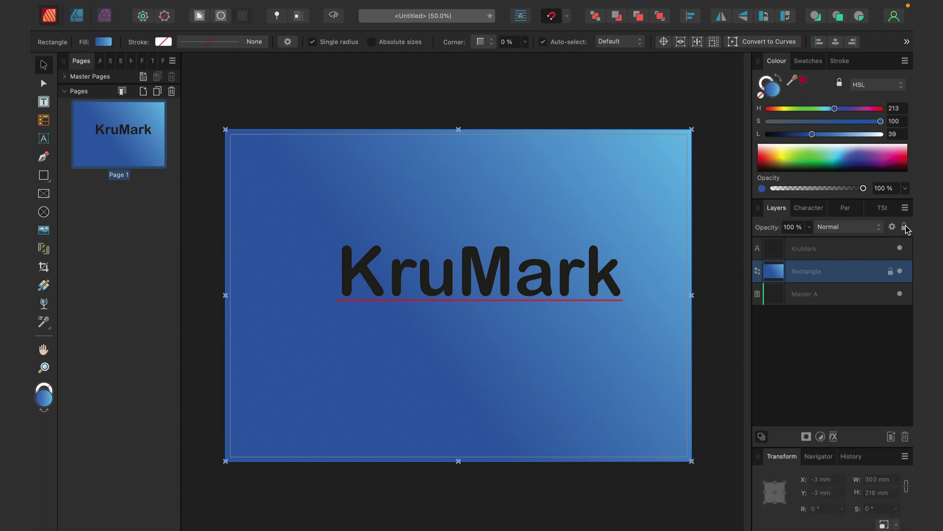
- Enlarge KruMark to 150.2 pt, centre it on the page and centre-align its paragraph
{"action": "left_click", "coordinate": [853, 251]}
{"action": "left_click", "coordinate": [849, 269]}
{"action": "left_click", "coordinate": [850, 249]}
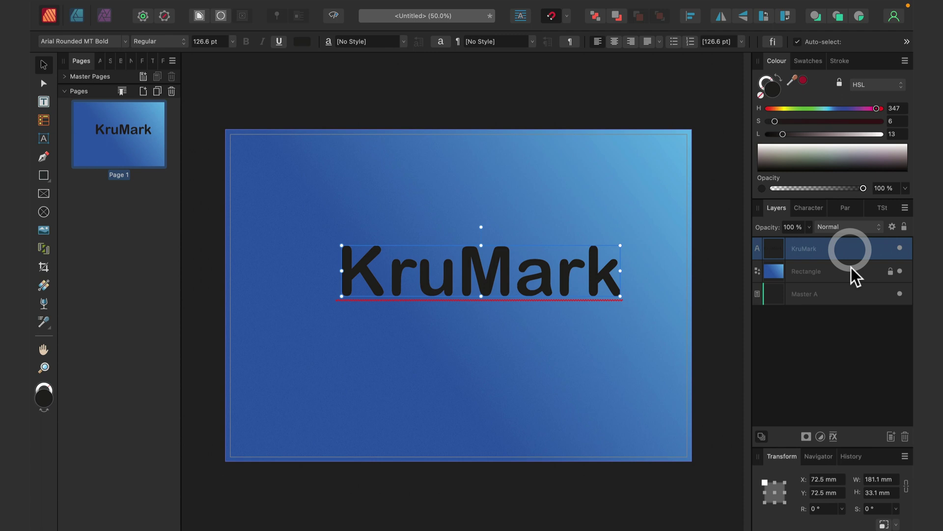
{"action": "left_click", "coordinate": [853, 271]}
{"action": "left_click", "coordinate": [852, 248]}
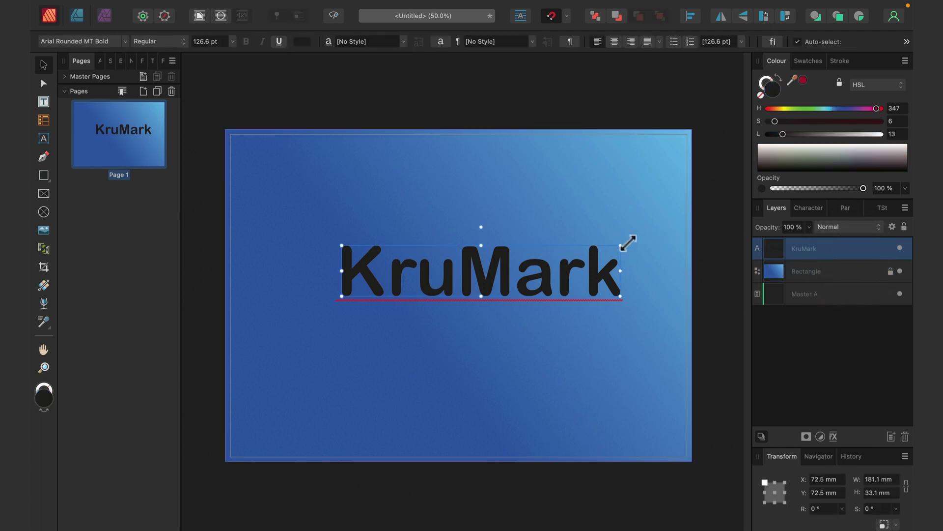
{"action": "left_click_drag", "start_coordinate": [622, 244], "coordinate": [673, 235]}
{"action": "left_click_drag", "start_coordinate": [620, 278], "coordinate": [582, 304]}
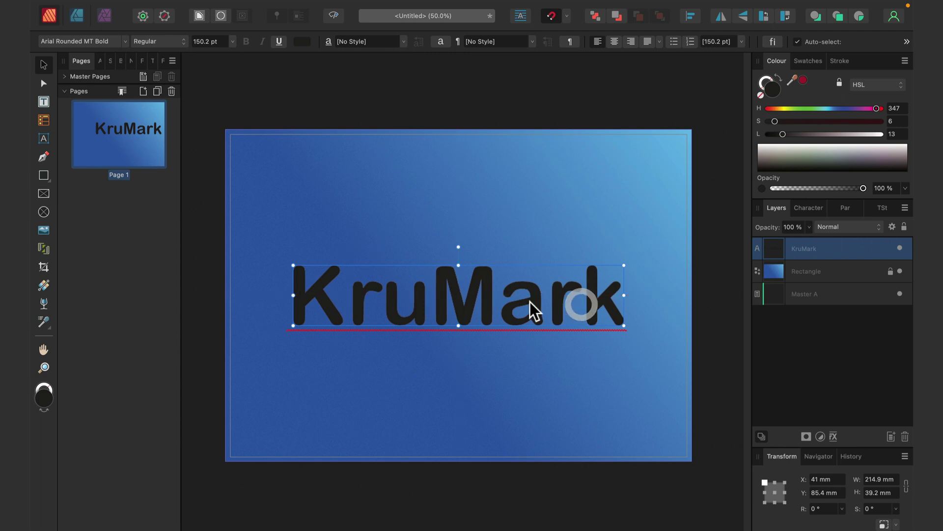
{"action": "left_click", "coordinate": [614, 39]}
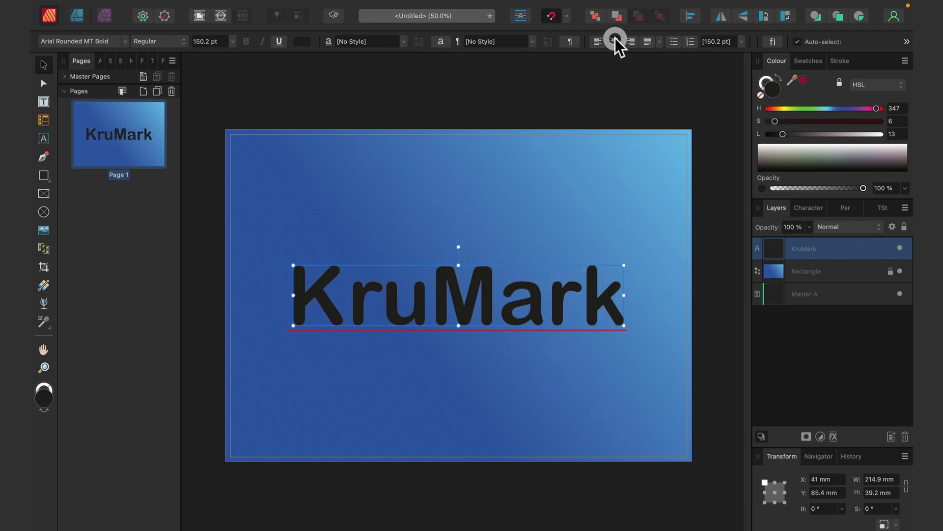
- Colour the KruMark text yellow with HSL 48, 100, 62
{"action": "left_click", "coordinate": [777, 109]}
{"action": "left_click_drag", "start_coordinate": [776, 121], "coordinate": [889, 123]}
{"action": "left_click_drag", "start_coordinate": [808, 134], "coordinate": [839, 134]}
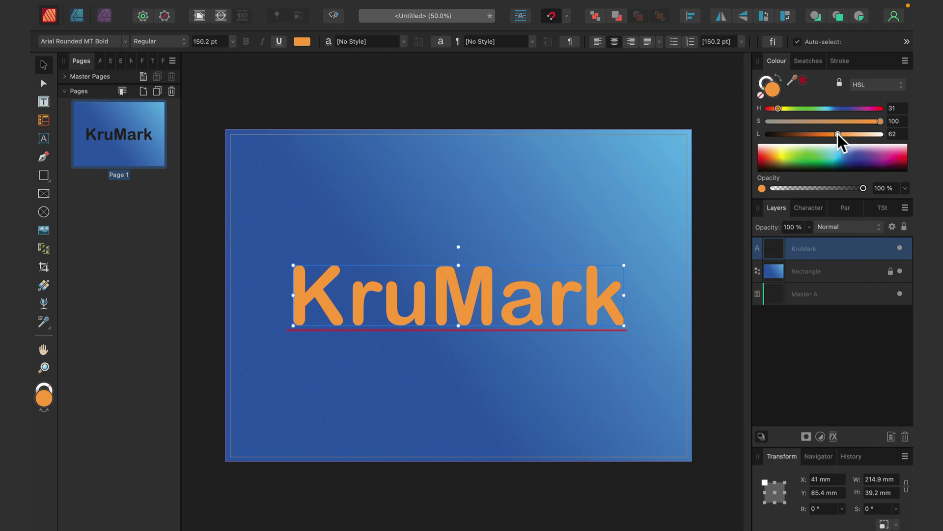
{"action": "mouse_move", "coordinate": [777, 108]}
{"action": "left_mouse_down"}
{"action": "mouse_move", "coordinate": [766, 106]}
{"action": "mouse_move", "coordinate": [784, 104]}
{"action": "left_mouse_up"}
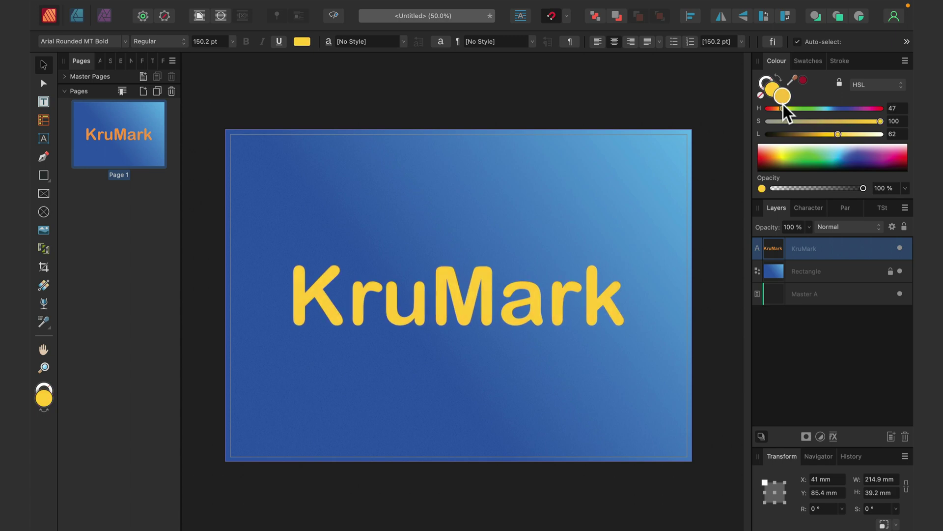
{"action": "left_click", "coordinate": [599, 109]}
{"action": "left_click", "coordinate": [510, 290]}
{"action": "mouse_move", "coordinate": [333, 6]}
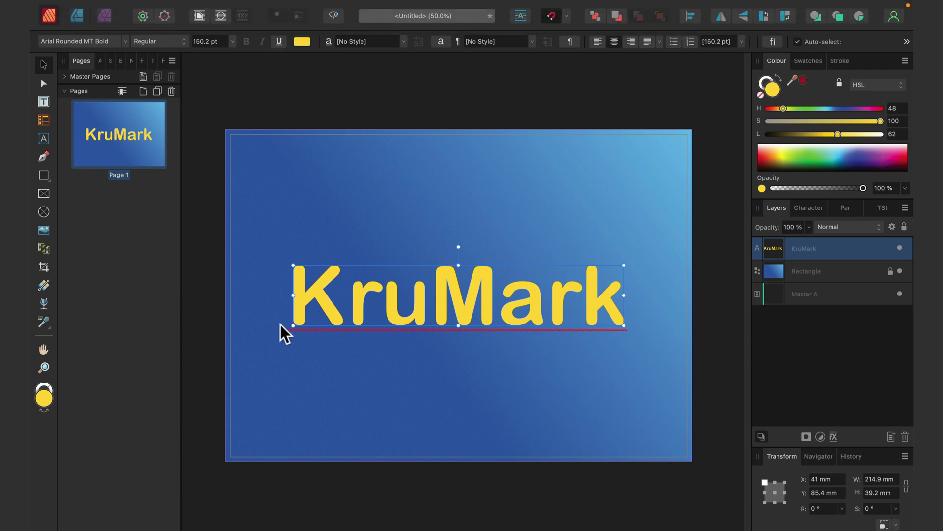
- Uncheck Check Spelling While Typing under Text > Spelling
{"action": "left_click", "coordinate": [266, 7]}
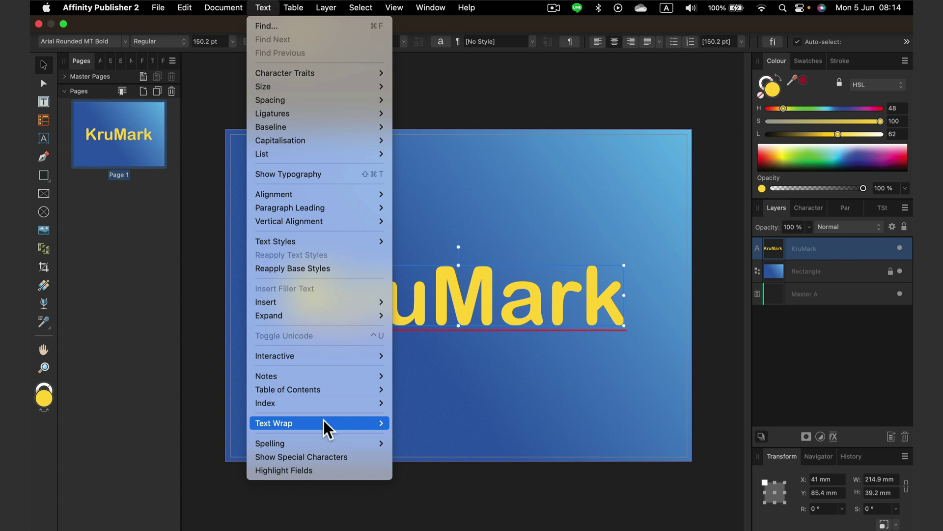
{"action": "mouse_move", "coordinate": [320, 442]}
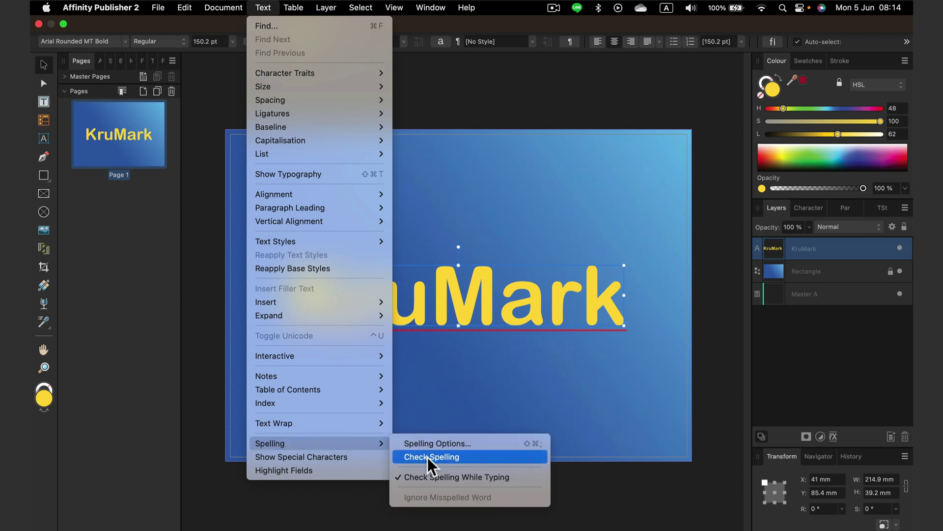
{"action": "left_click", "coordinate": [430, 475]}
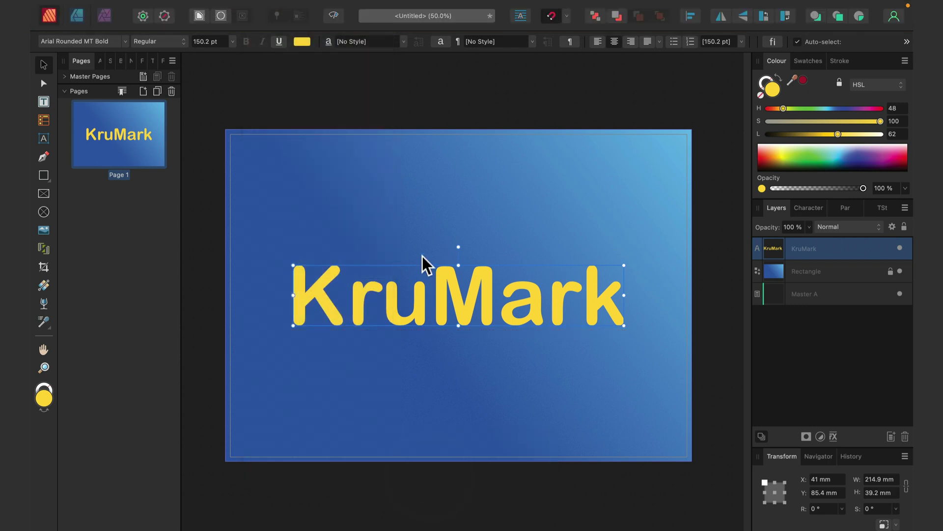
- Select KruMark, open its Layer Effects dialog and move the dialog slightly lower
{"action": "left_click", "coordinate": [423, 211]}
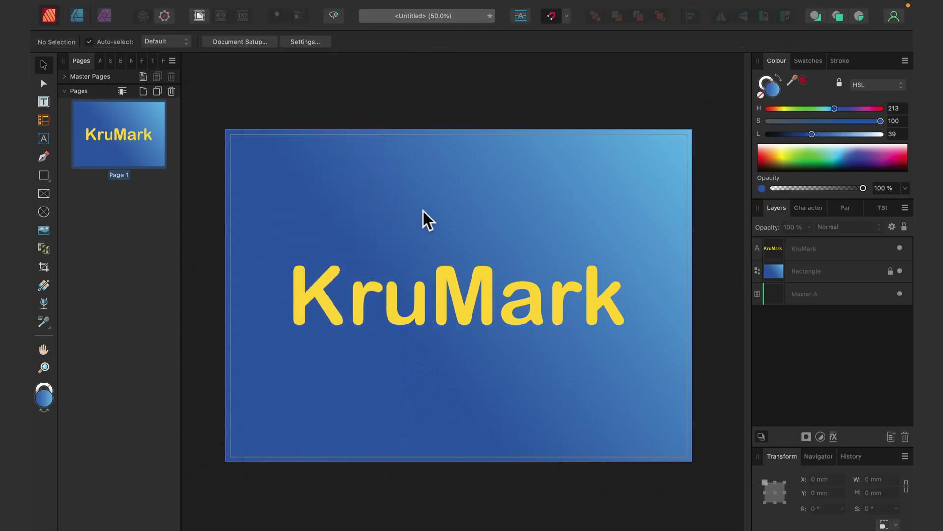
{"action": "left_click", "coordinate": [496, 292]}
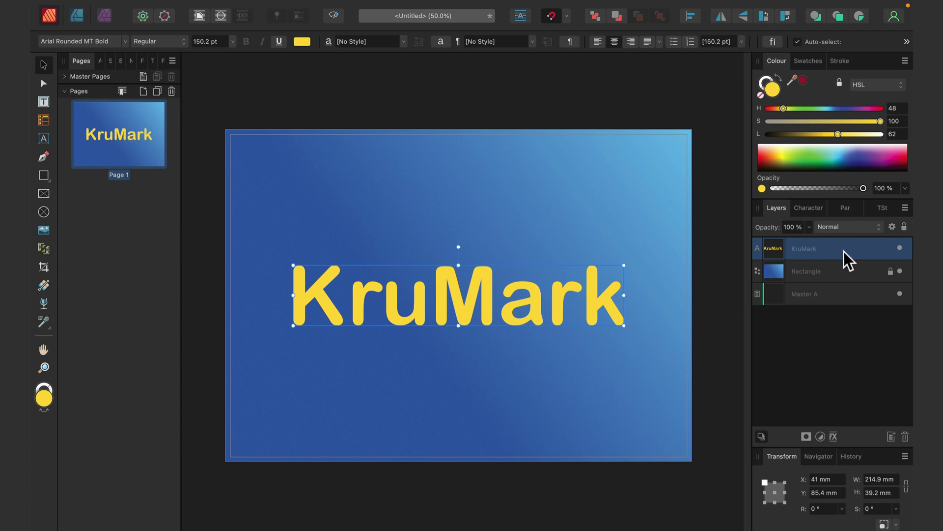
{"action": "left_click", "coordinate": [833, 438]}
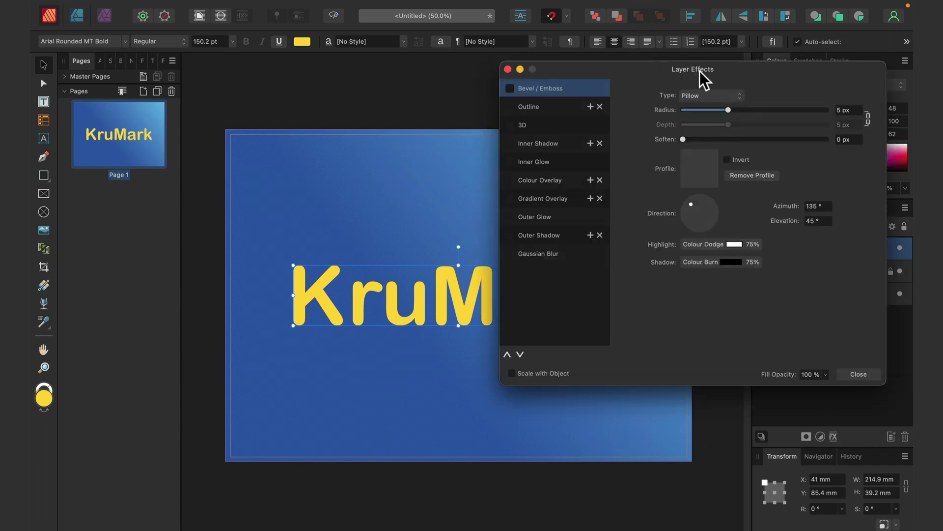
{"action": "left_click", "coordinate": [509, 70]}
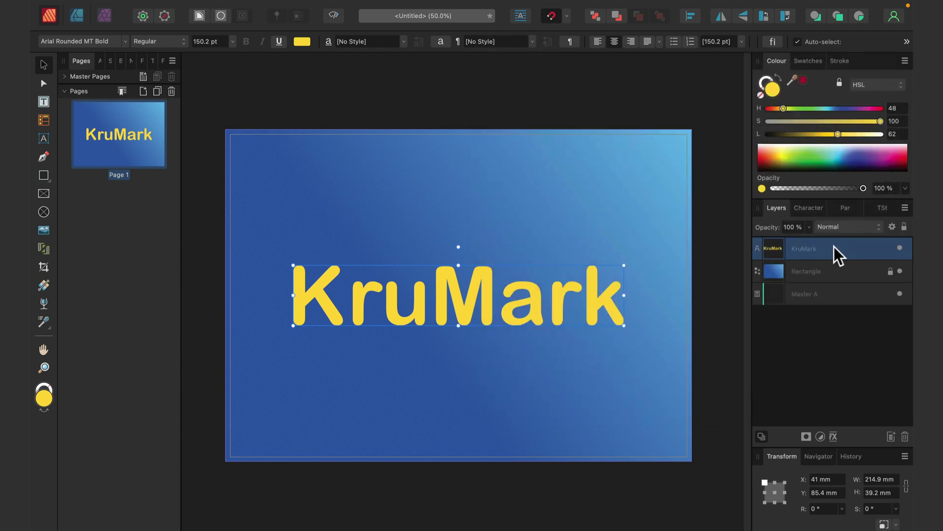
{"action": "left_click", "coordinate": [833, 436]}
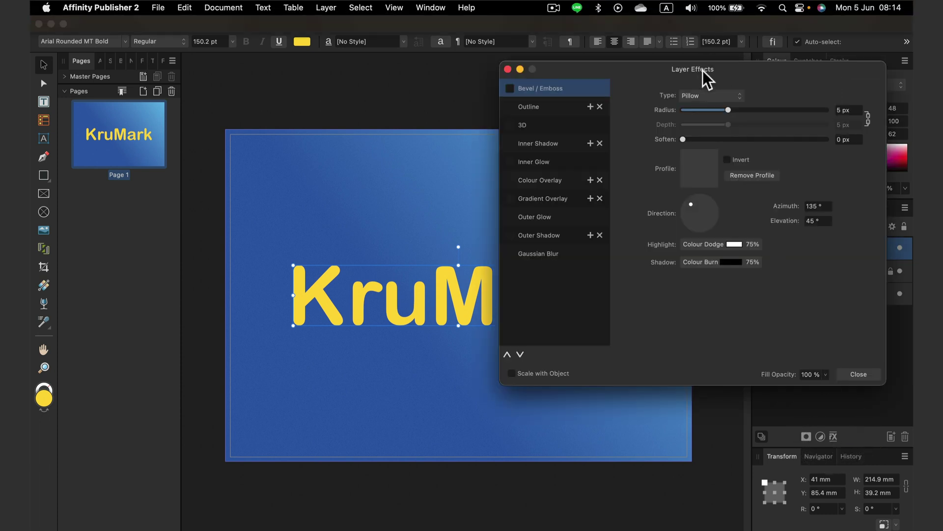
{"action": "left_click_drag", "start_coordinate": [744, 69], "coordinate": [803, 77]}
- Enable Inner Shadow on KruMark and give it an initial radius, offset and intensity
{"action": "left_click", "coordinate": [573, 149]}
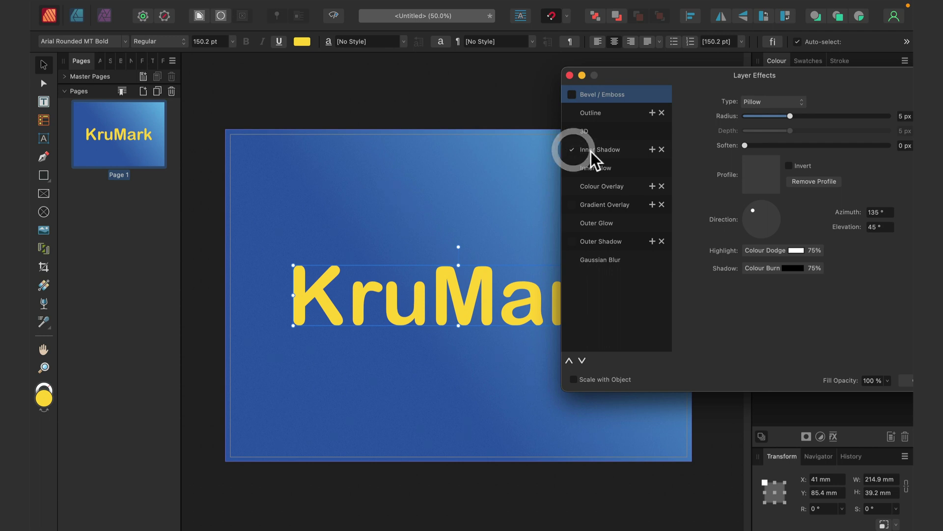
{"action": "left_click", "coordinate": [591, 152]}
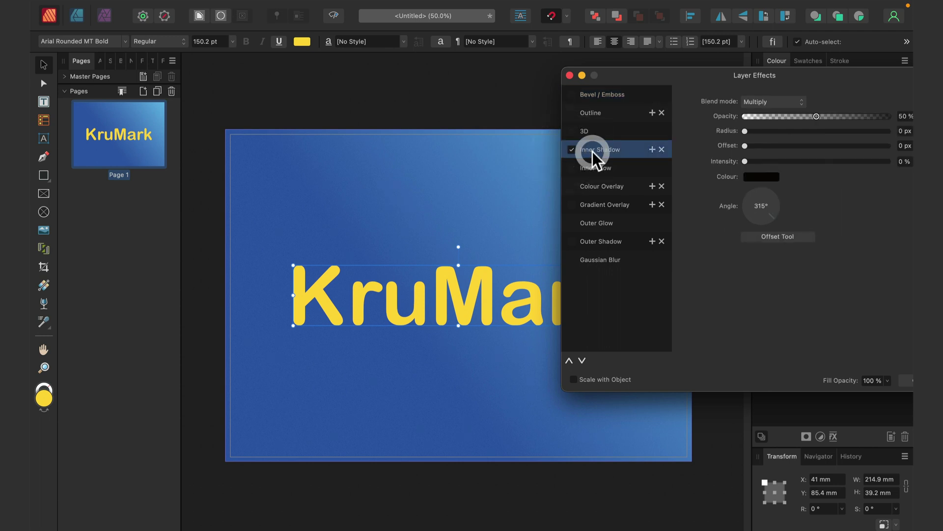
{"action": "left_click", "coordinate": [762, 131]}
{"action": "left_click", "coordinate": [759, 146]}
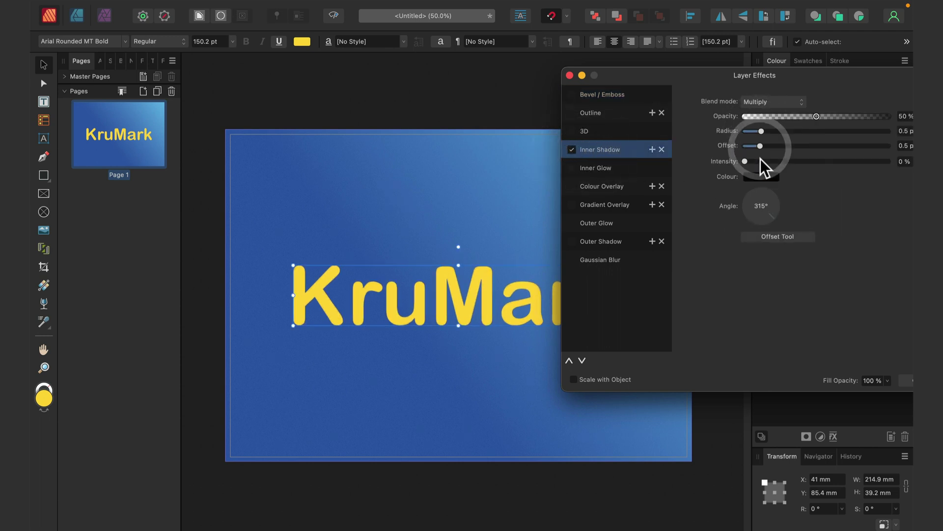
{"action": "left_click", "coordinate": [761, 161]}
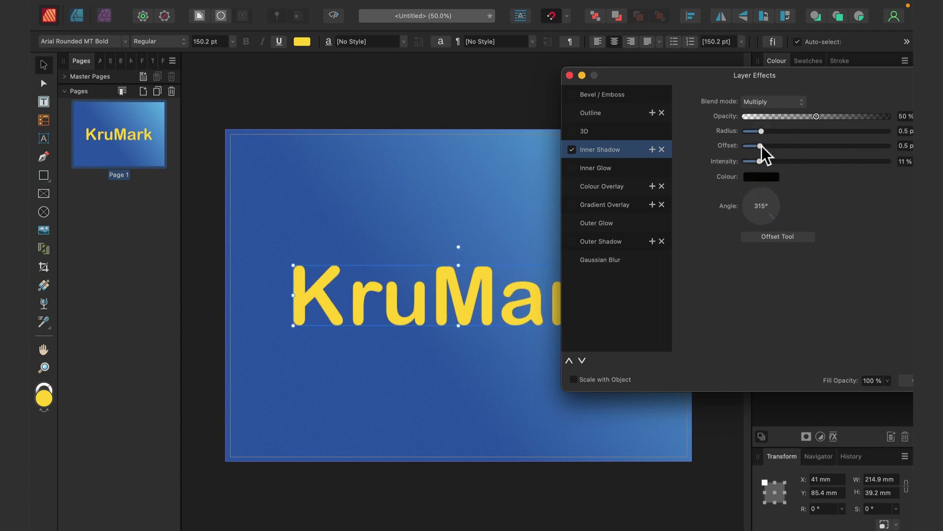
{"action": "left_click_drag", "start_coordinate": [762, 146], "coordinate": [847, 146]}
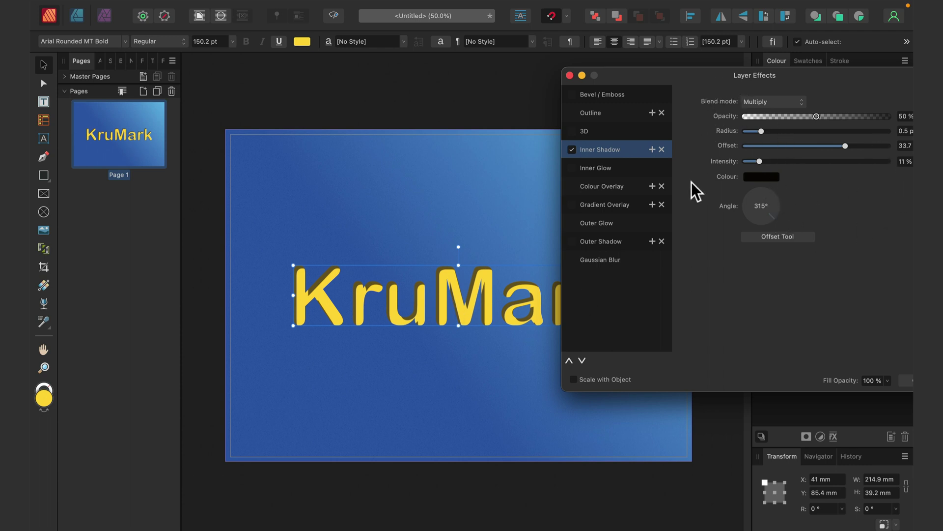
- Tune the inner shadow to 225°, 10.4 px offset, 0% intensity and 35.1 px radius
{"action": "left_click_drag", "start_coordinate": [697, 77], "coordinate": [635, 272]}
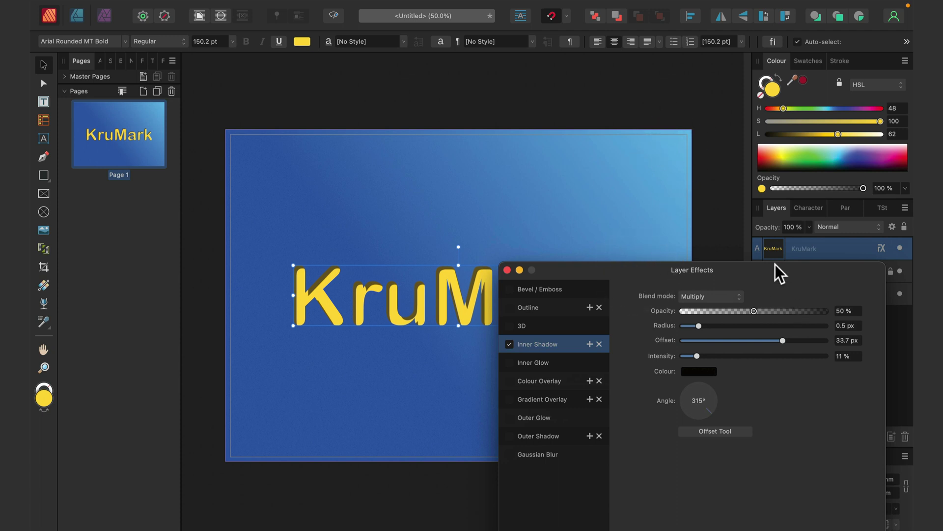
{"action": "left_click_drag", "start_coordinate": [775, 264], "coordinate": [796, 102]}
{"action": "left_click", "coordinate": [708, 252]}
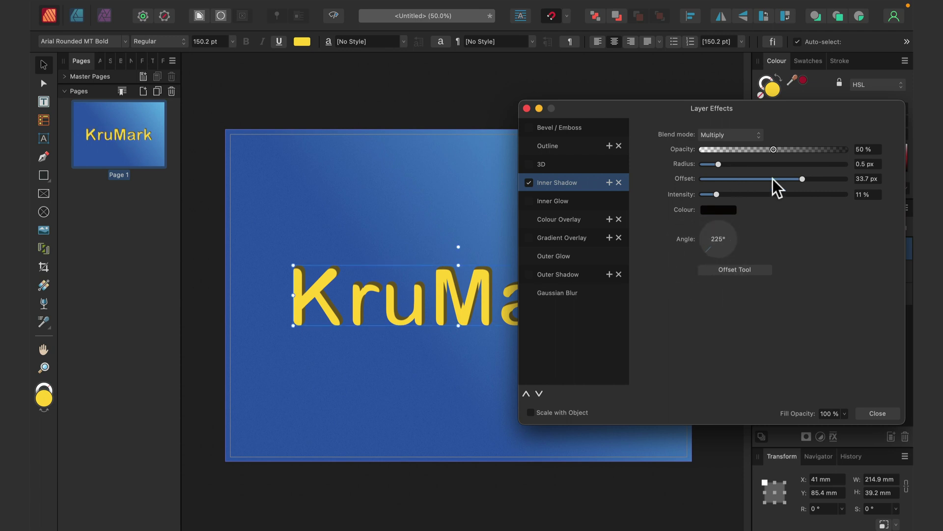
{"action": "left_click_drag", "start_coordinate": [801, 182], "coordinate": [778, 182]}
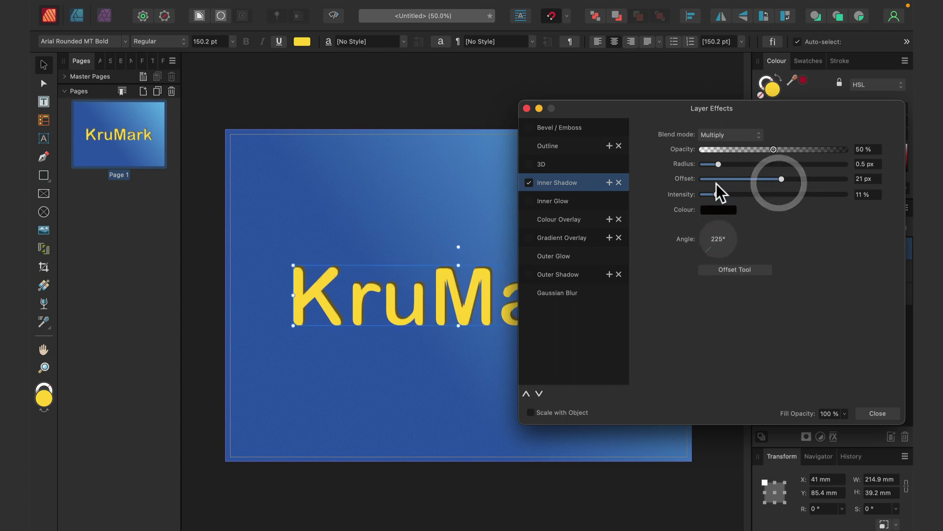
{"action": "left_click_drag", "start_coordinate": [715, 194], "coordinate": [687, 193]}
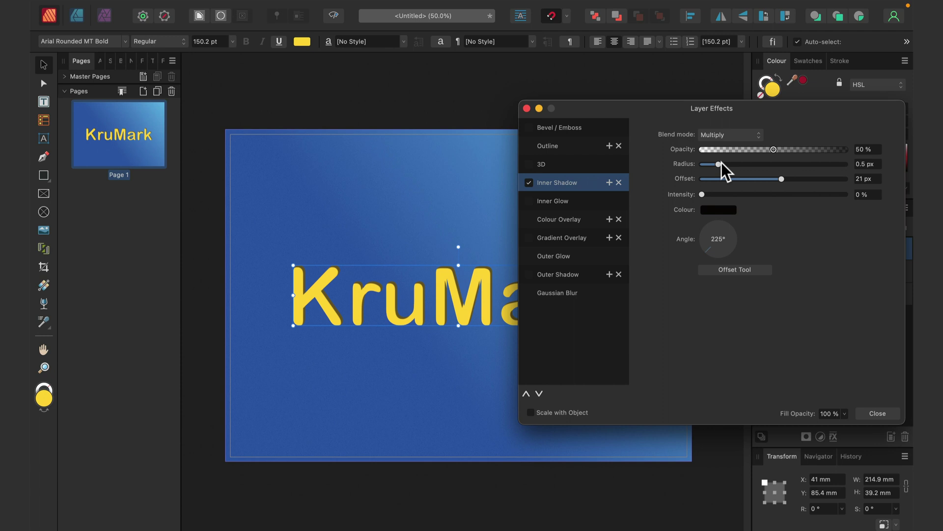
{"action": "left_click_drag", "start_coordinate": [721, 163], "coordinate": [764, 176]}
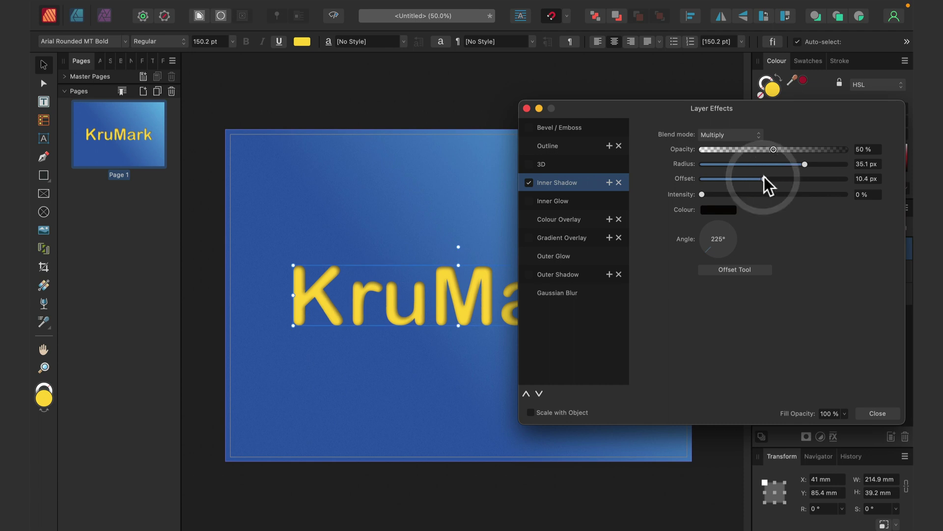
- Make KruMark's inner shadow a noisy dark brown #461F10 at 64% opacity, then close the effects
{"action": "left_click", "coordinate": [707, 209]}
{"action": "left_click", "coordinate": [811, 323]}
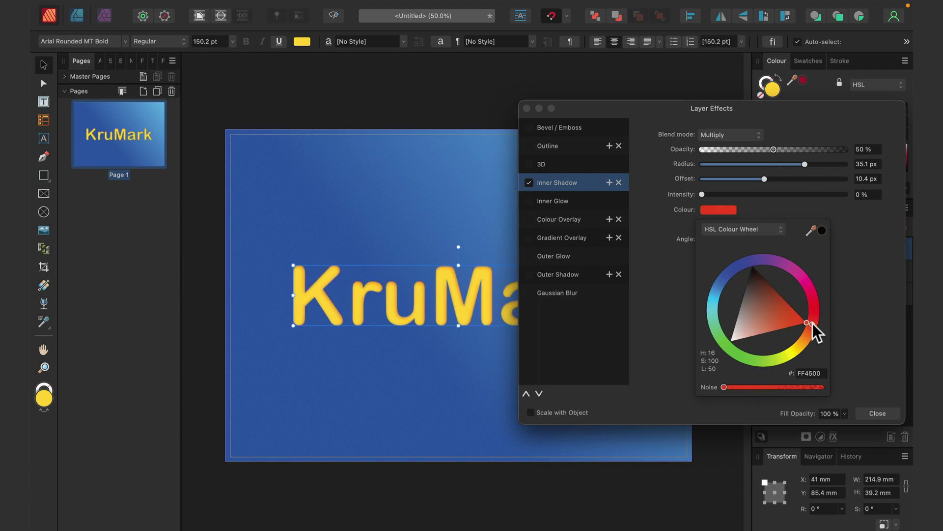
{"action": "left_click_drag", "start_coordinate": [779, 317], "coordinate": [771, 278]}
{"action": "left_click_drag", "start_coordinate": [741, 386], "coordinate": [771, 387]}
{"action": "left_click_drag", "start_coordinate": [762, 284], "coordinate": [763, 274]}
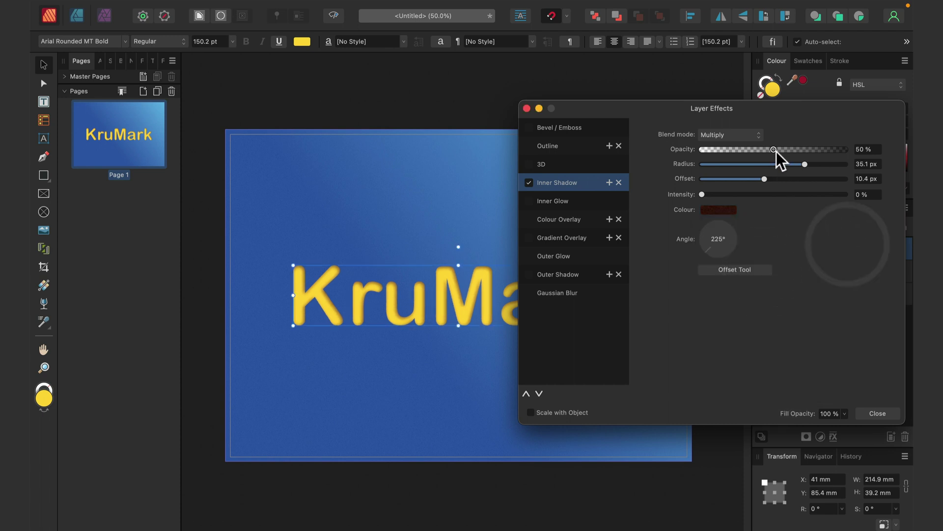
{"action": "left_click_drag", "start_coordinate": [775, 149], "coordinate": [795, 149]}
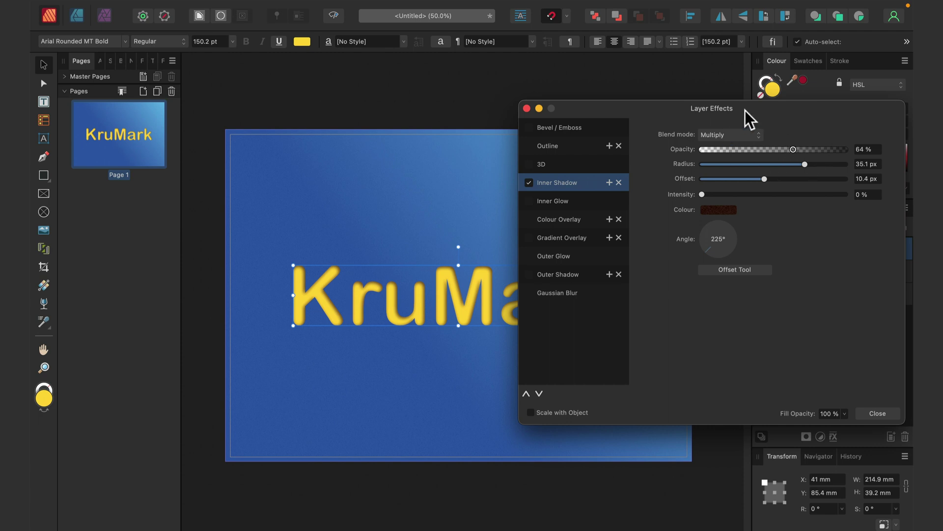
{"action": "left_click_drag", "start_coordinate": [745, 111], "coordinate": [657, 113]}
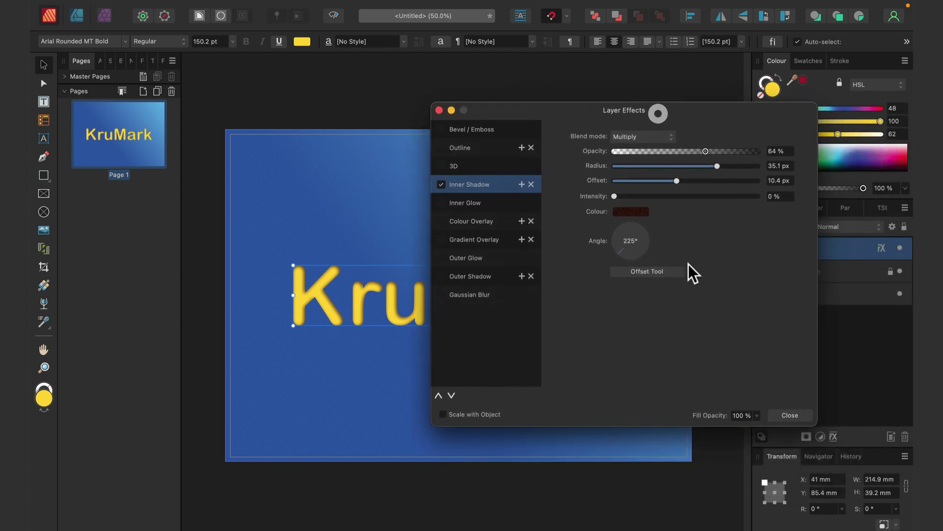
{"action": "left_click", "coordinate": [783, 414]}
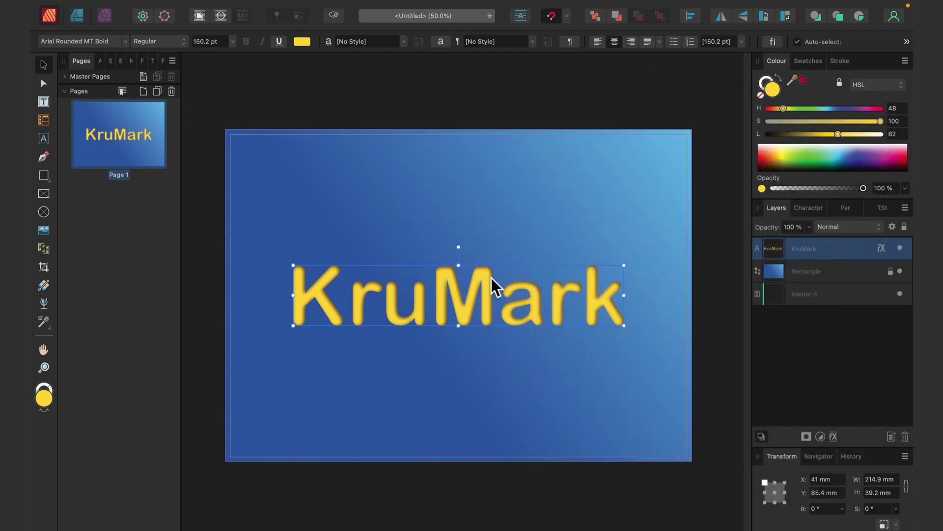
- Zoom to 150% on KruMark, clear the selection, and select the KruMark text layer
{"action": "key", "text": "super"}
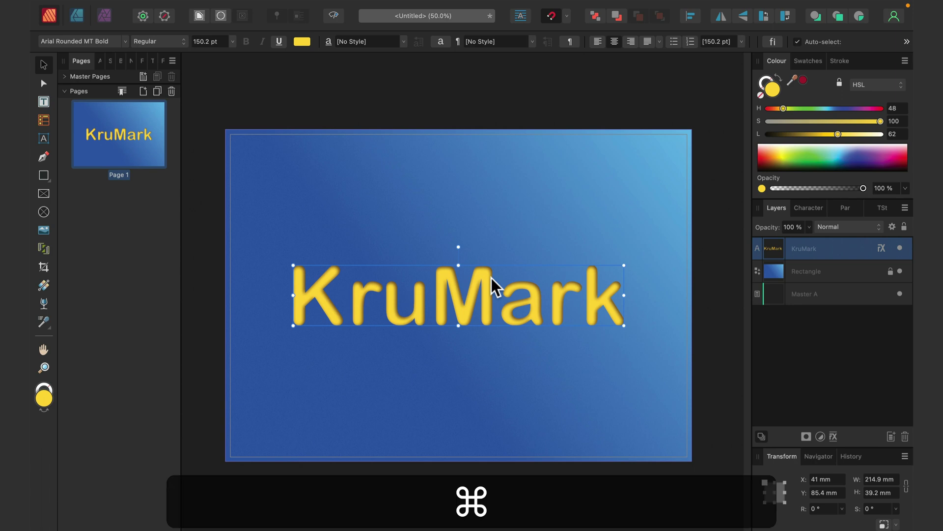
{"action": "key", "text": "super+equal"}
{"action": "key", "text": "super+equal"}
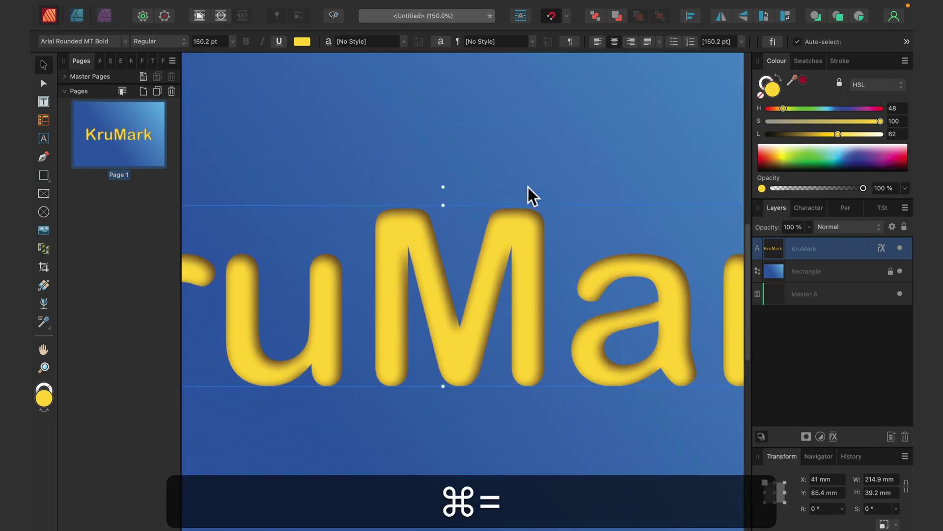
{"action": "double_click", "coordinate": [541, 158]}
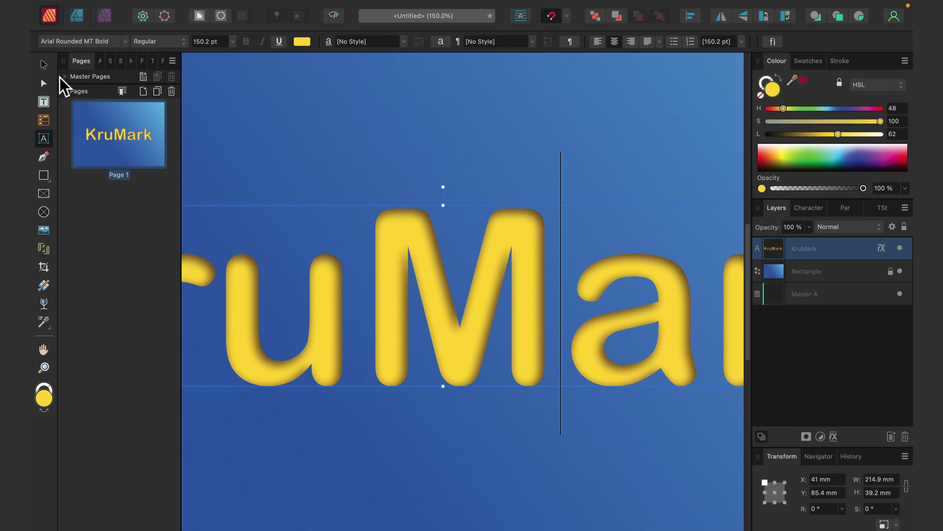
{"action": "left_click", "coordinate": [44, 65]}
{"action": "left_click", "coordinate": [285, 79]}
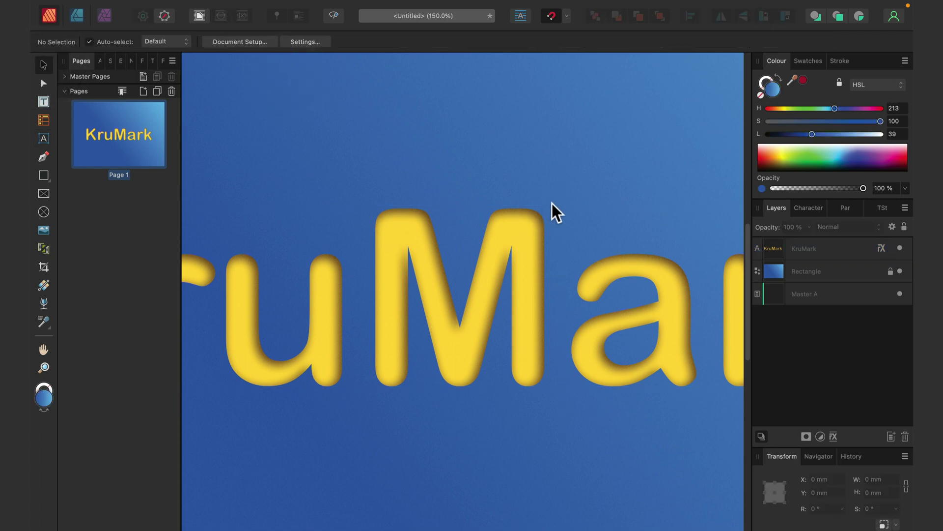
{"action": "left_click", "coordinate": [832, 249]}
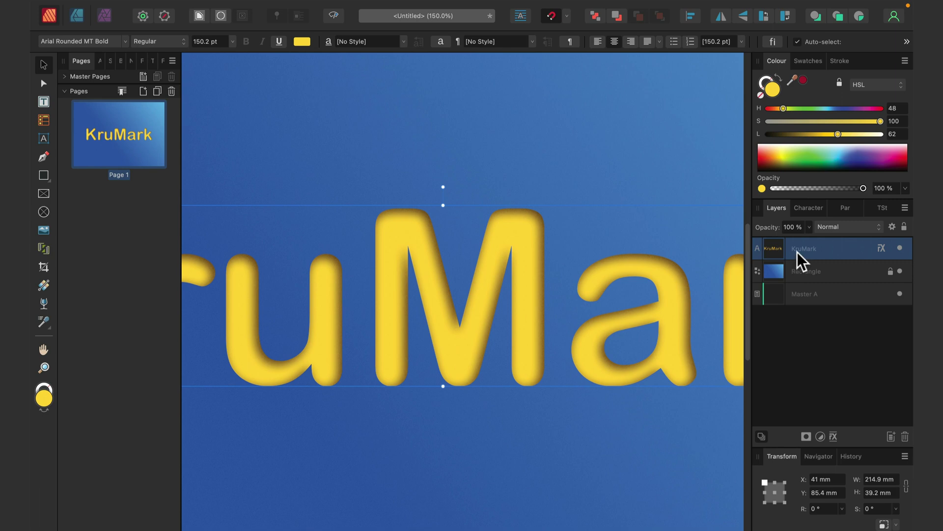
- Try a black 25.6 px outside Outline on KruMark, then leave it switched off
{"action": "left_click", "coordinate": [882, 249]}
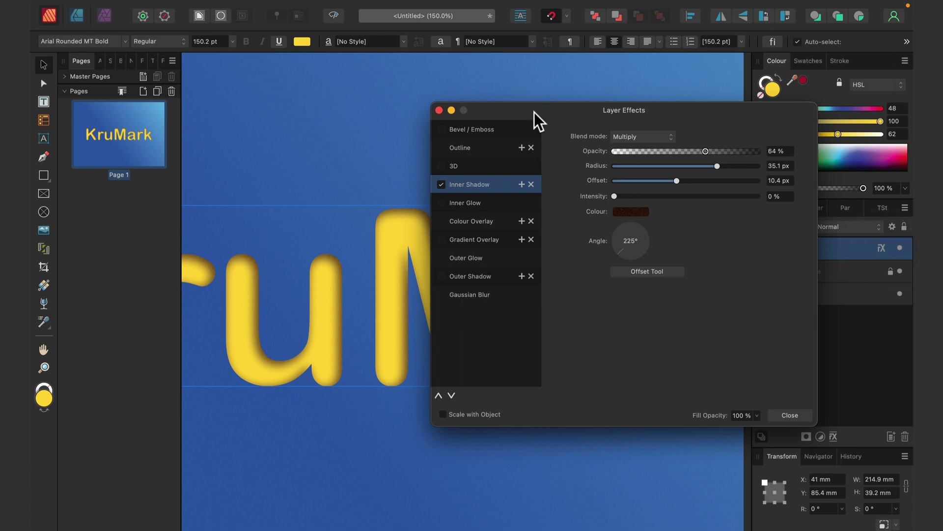
{"action": "left_click_drag", "start_coordinate": [535, 112], "coordinate": [680, 109]}
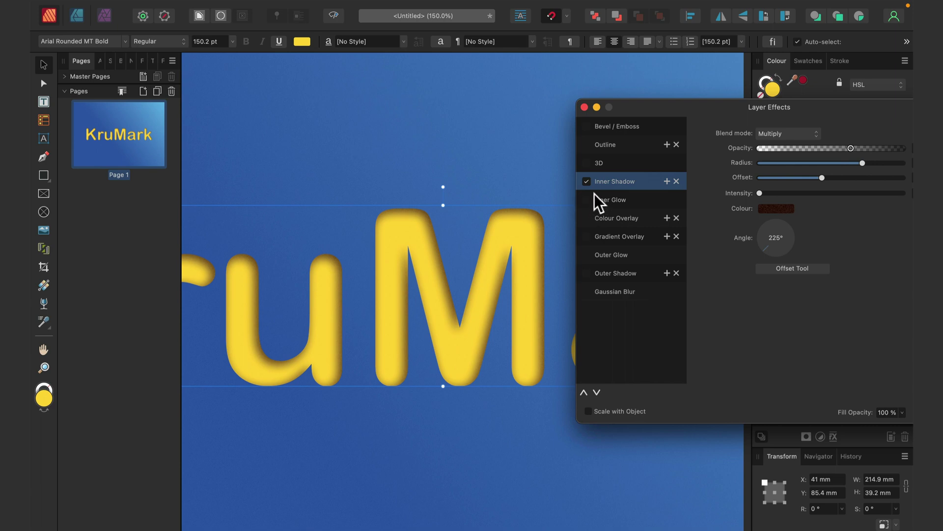
{"action": "left_click", "coordinate": [609, 145]}
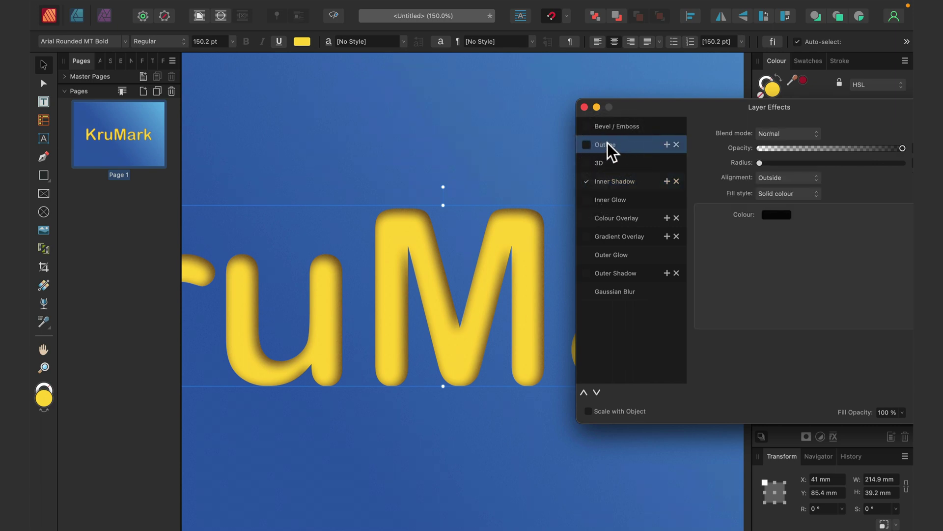
{"action": "left_click_drag", "start_coordinate": [629, 109], "coordinate": [591, 108]}
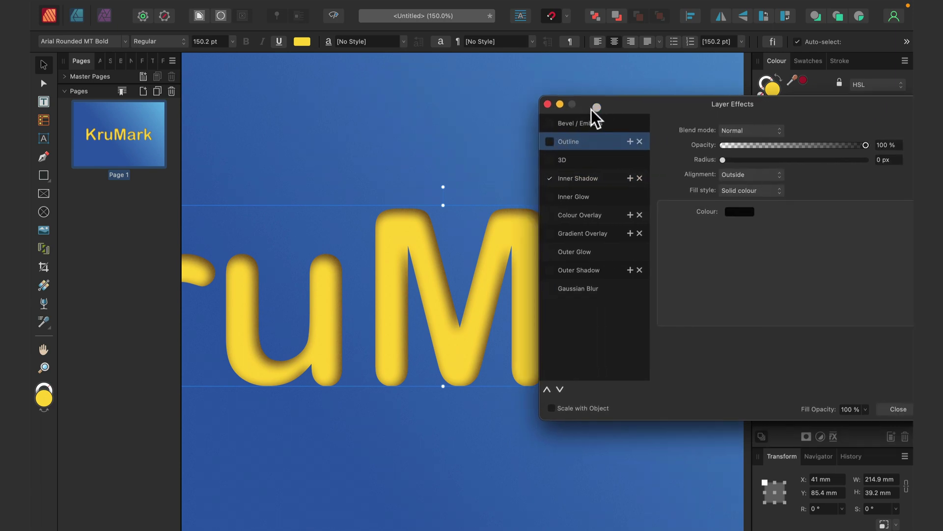
{"action": "left_click", "coordinate": [550, 141]}
{"action": "left_click", "coordinate": [597, 141]}
{"action": "left_click_drag", "start_coordinate": [729, 160], "coordinate": [810, 160]}
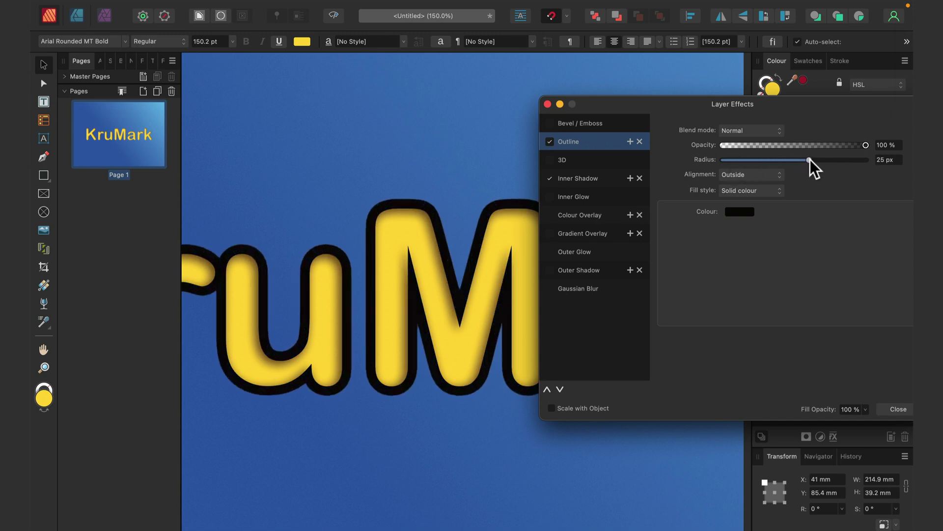
{"action": "left_click", "coordinate": [549, 142]}
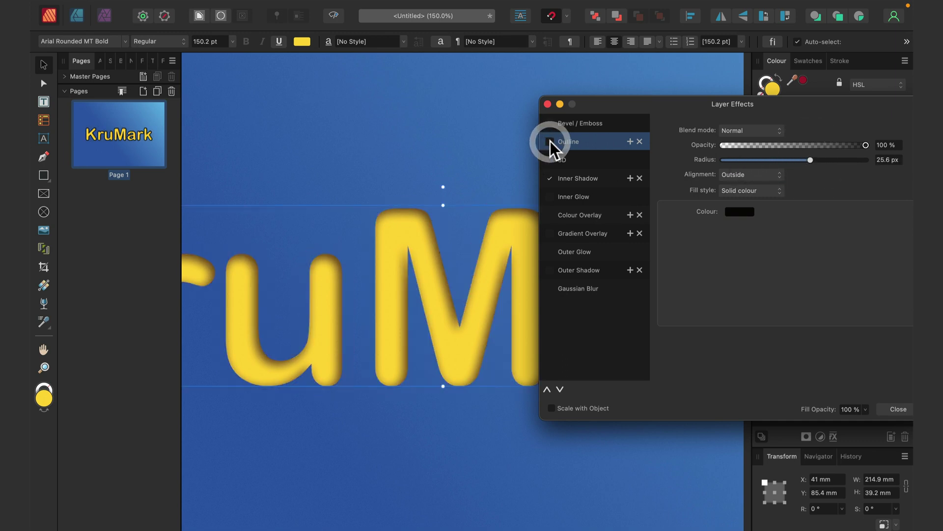
- Give KruMark a white Overlay outer glow with 18.7 px radius at 50% opacity
{"action": "left_click", "coordinate": [611, 251]}
{"action": "left_click", "coordinate": [549, 252]}
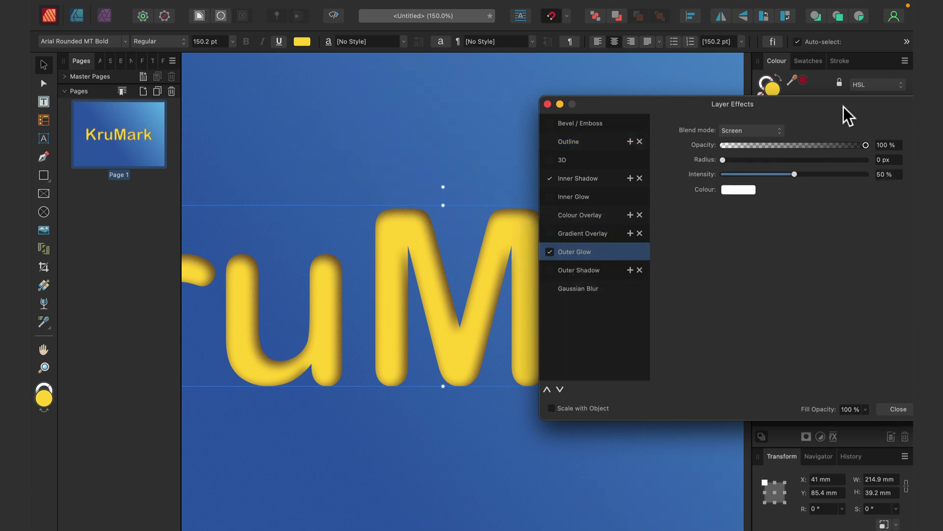
{"action": "left_click_drag", "start_coordinate": [748, 160], "coordinate": [818, 157]}
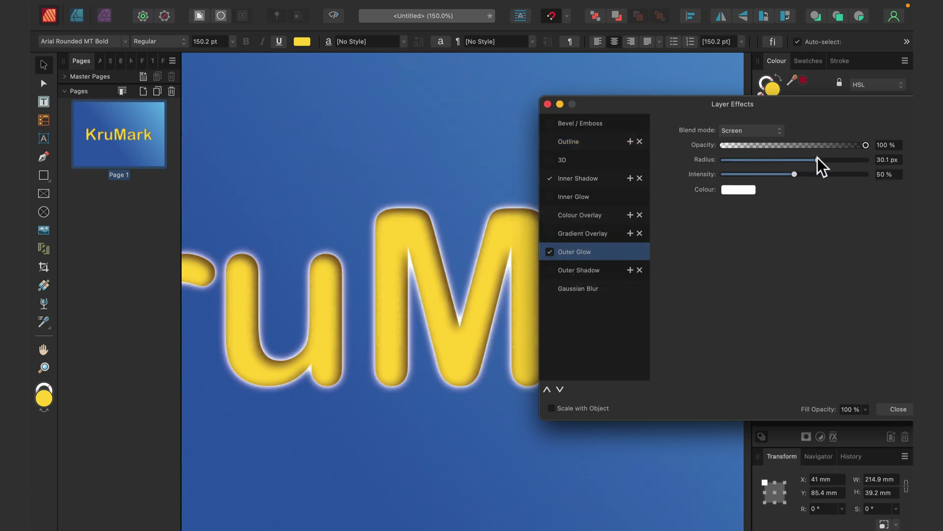
{"action": "left_click", "coordinate": [777, 130]}
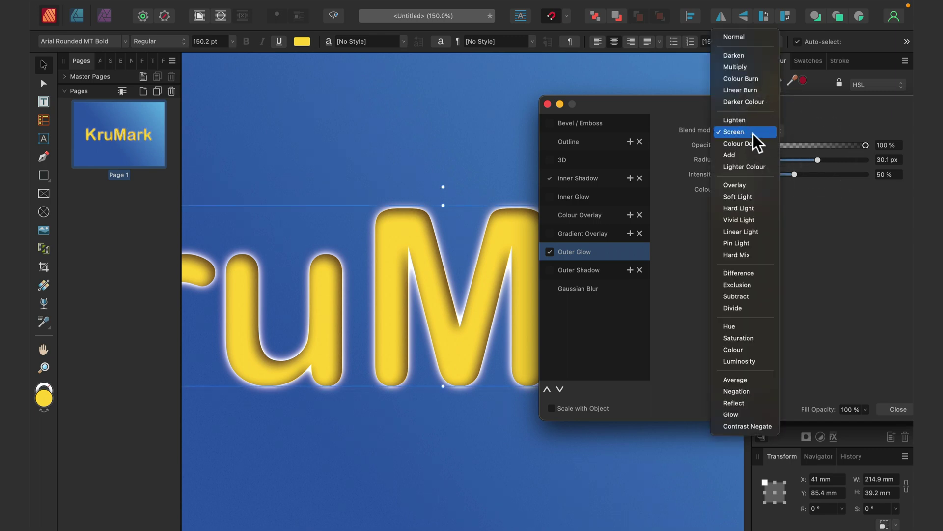
{"action": "left_click", "coordinate": [739, 185]}
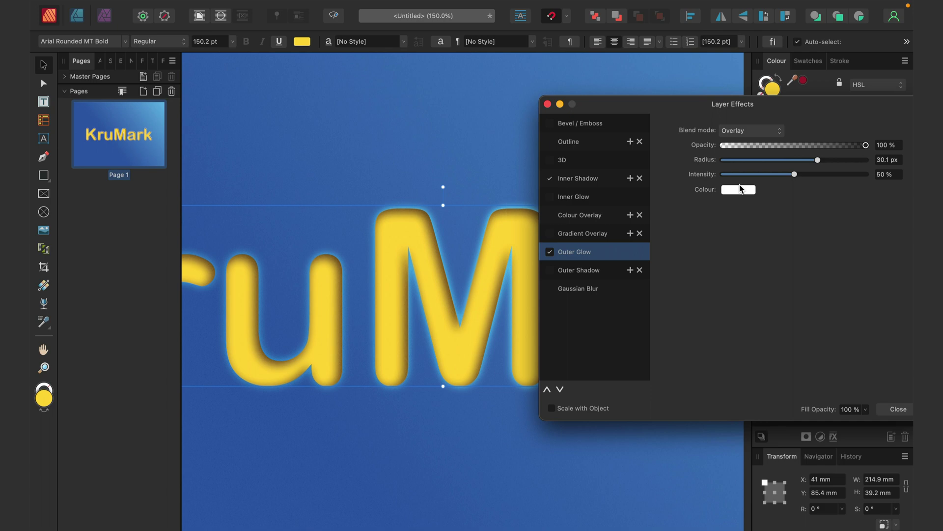
{"action": "left_click_drag", "start_coordinate": [810, 162], "coordinate": [765, 173]}
{"action": "left_click_drag", "start_coordinate": [789, 140], "coordinate": [790, 146]}
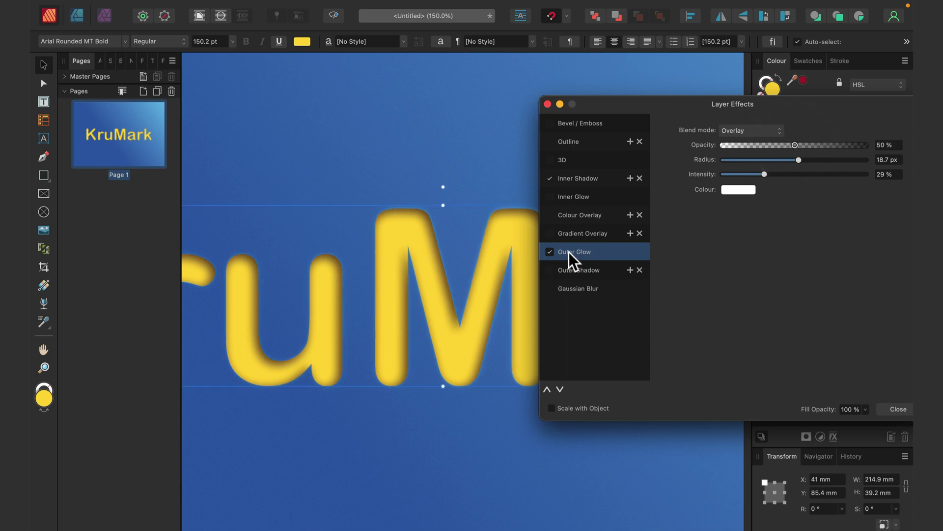
{"action": "left_click", "coordinate": [594, 234]}
- Enable a vertical 270° gradient overlay on KruMark and adjust its midpoint
{"action": "left_click", "coordinate": [549, 234]}
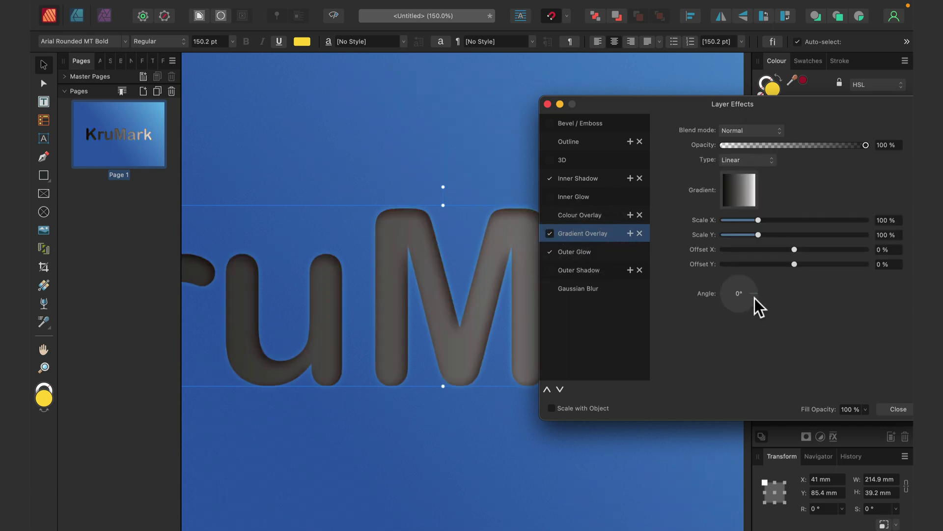
{"action": "left_click_drag", "start_coordinate": [754, 297], "coordinate": [736, 318]}
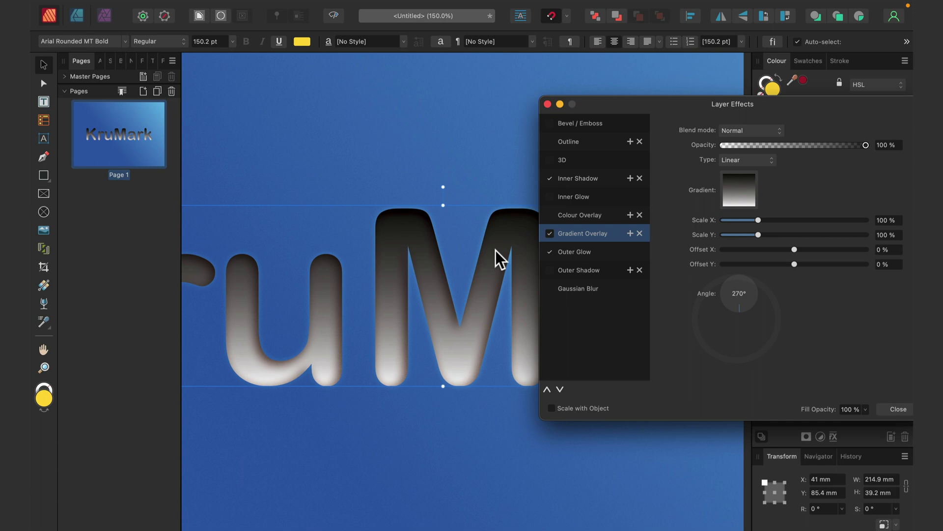
{"action": "left_click", "coordinate": [729, 191]}
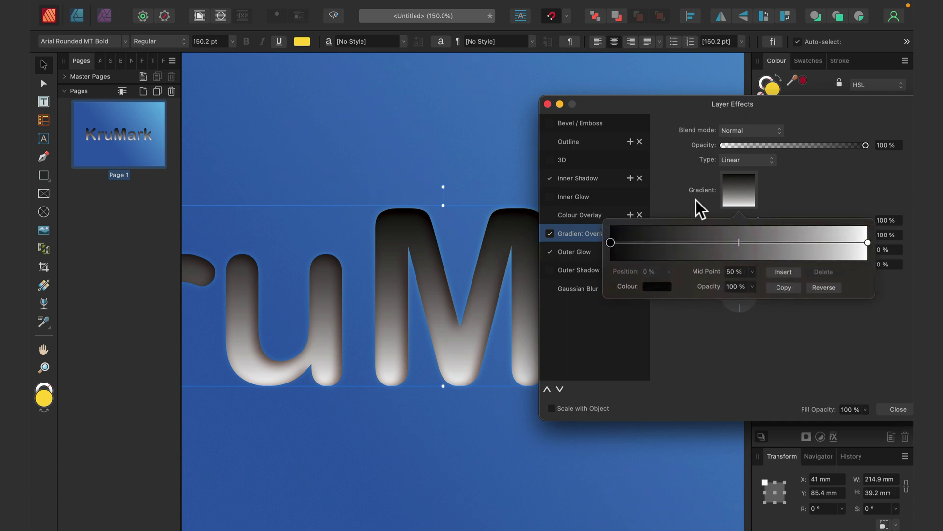
{"action": "mouse_move", "coordinate": [739, 243]}
{"action": "left_mouse_down"}
{"action": "mouse_move", "coordinate": [656, 246]}
{"action": "mouse_move", "coordinate": [686, 243]}
{"action": "left_mouse_up"}
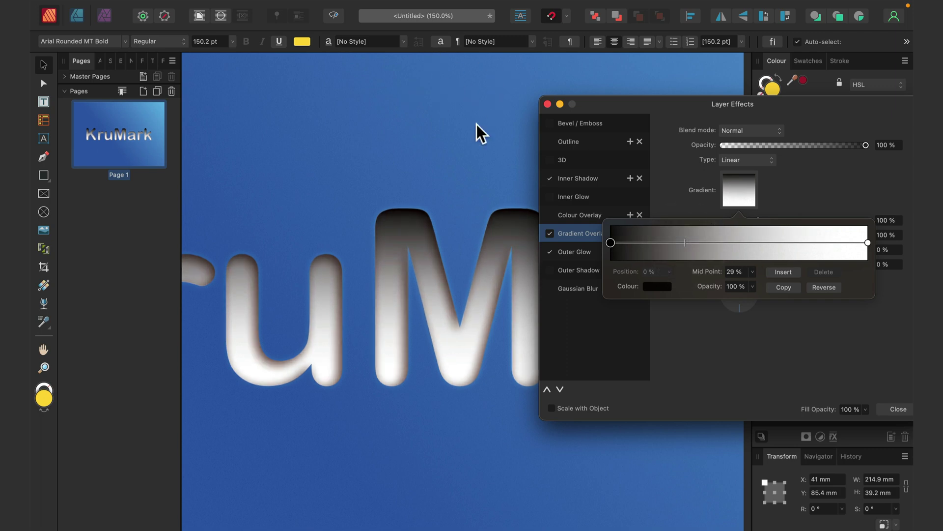
{"action": "left_click_drag", "start_coordinate": [674, 240], "coordinate": [697, 243]}
{"action": "left_click", "coordinate": [856, 187]}
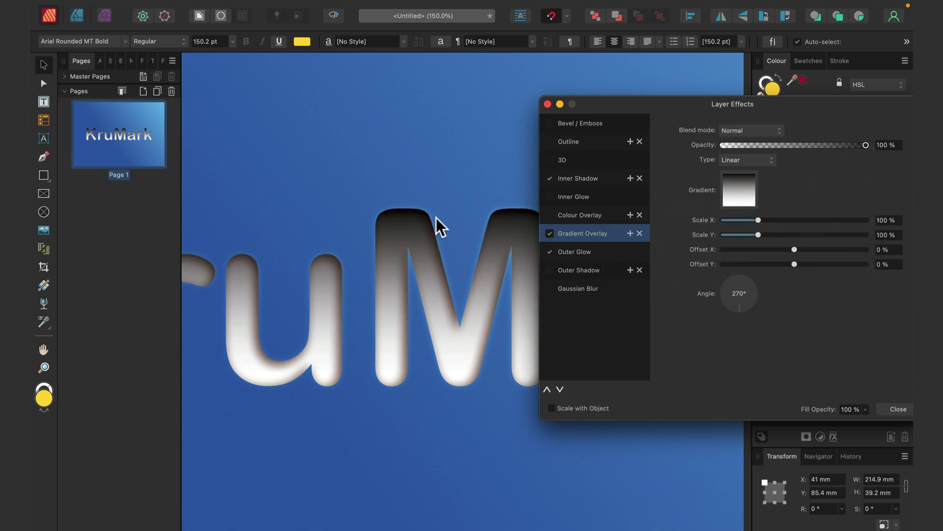
{"action": "left_click", "coordinate": [739, 194]}
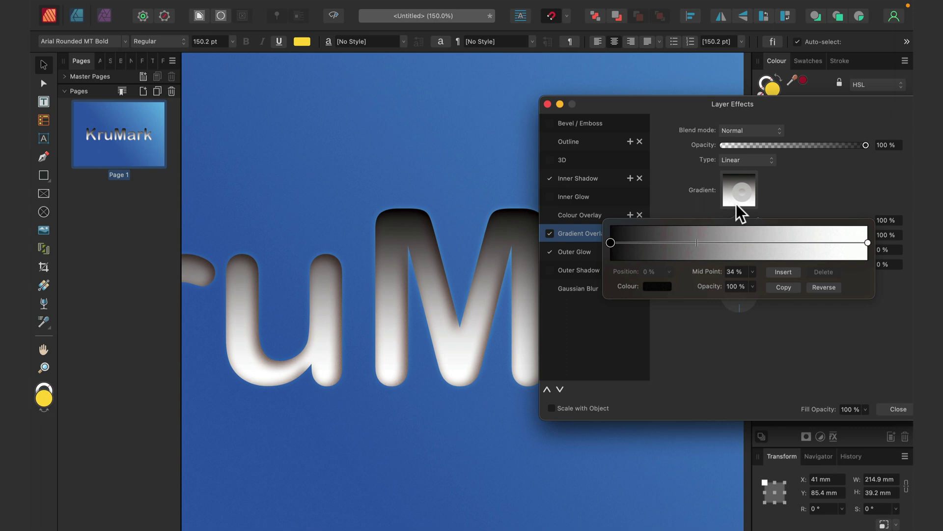
{"action": "mouse_move", "coordinate": [694, 243]}
{"action": "left_mouse_down"}
{"action": "mouse_move", "coordinate": [733, 242]}
{"action": "mouse_move", "coordinate": [725, 245]}
{"action": "left_mouse_up"}
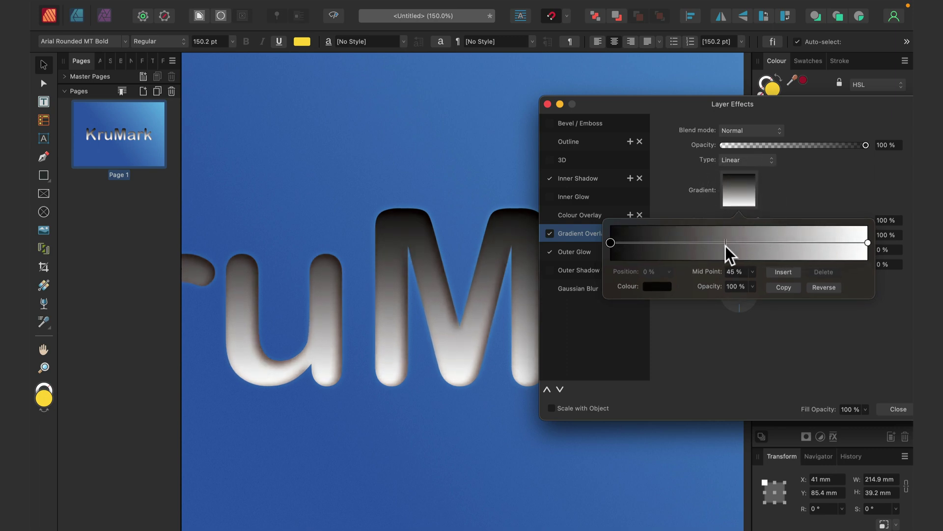
{"action": "left_click", "coordinate": [817, 179]}
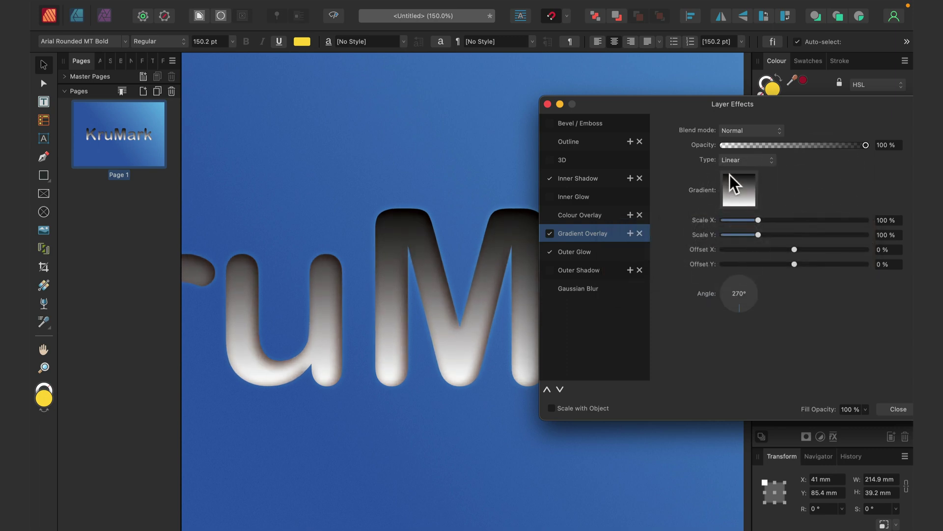
- Blend the gradient overlay as Colour Burn, keeping opacity at 100%
{"action": "left_click", "coordinate": [754, 129]}
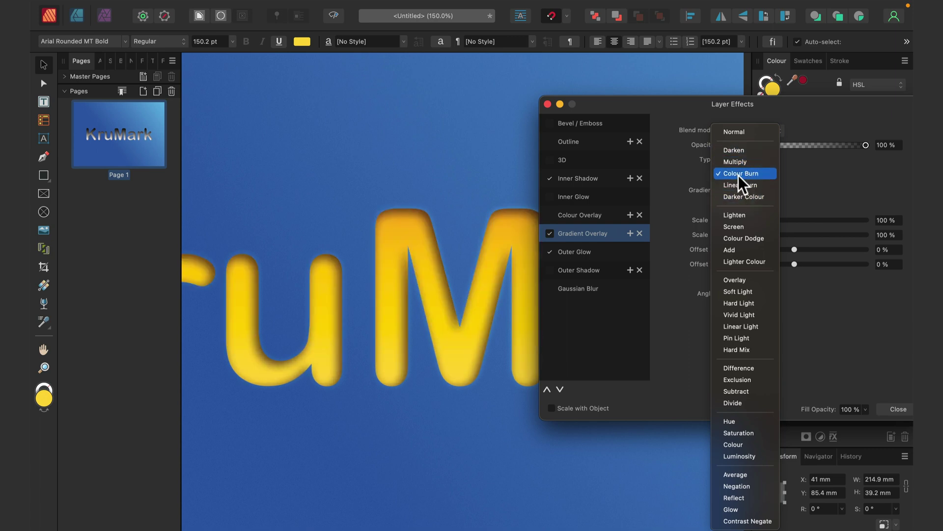
{"action": "left_click", "coordinate": [739, 175]}
{"action": "mouse_move", "coordinate": [836, 144]}
{"action": "left_mouse_down"}
{"action": "mouse_move", "coordinate": [781, 144]}
{"action": "mouse_move", "coordinate": [909, 149]}
{"action": "left_mouse_up"}
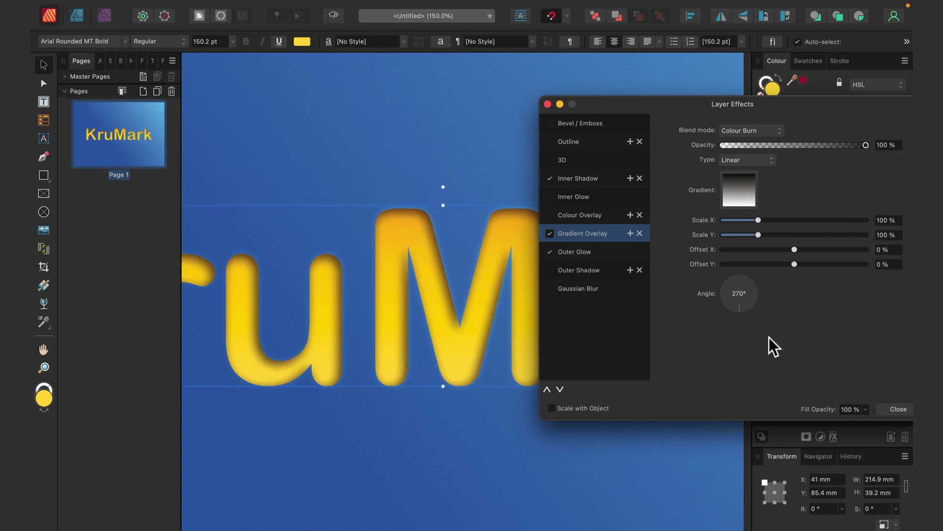
- Close Layer Effects and zoom out to see the whole page
{"action": "left_click", "coordinate": [899, 411]}
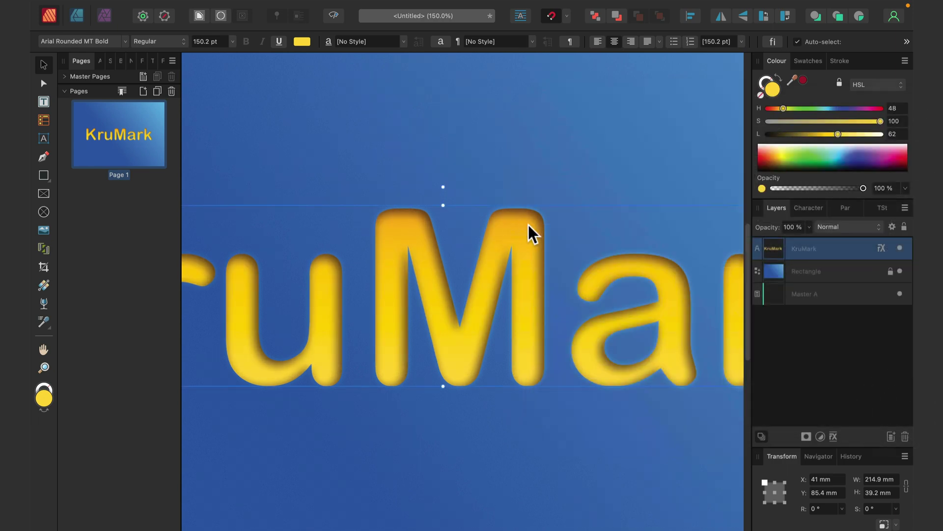
{"action": "key", "text": "t"}
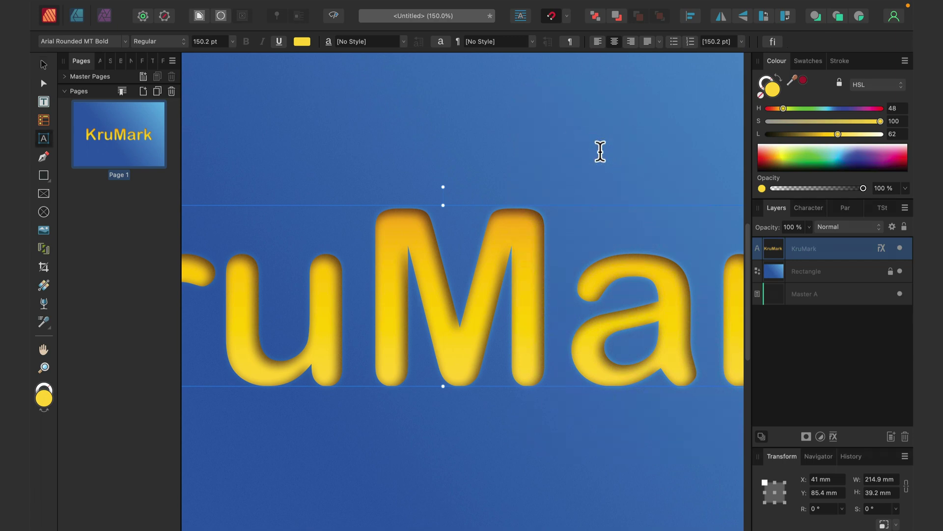
{"action": "key", "text": "super+minus"}
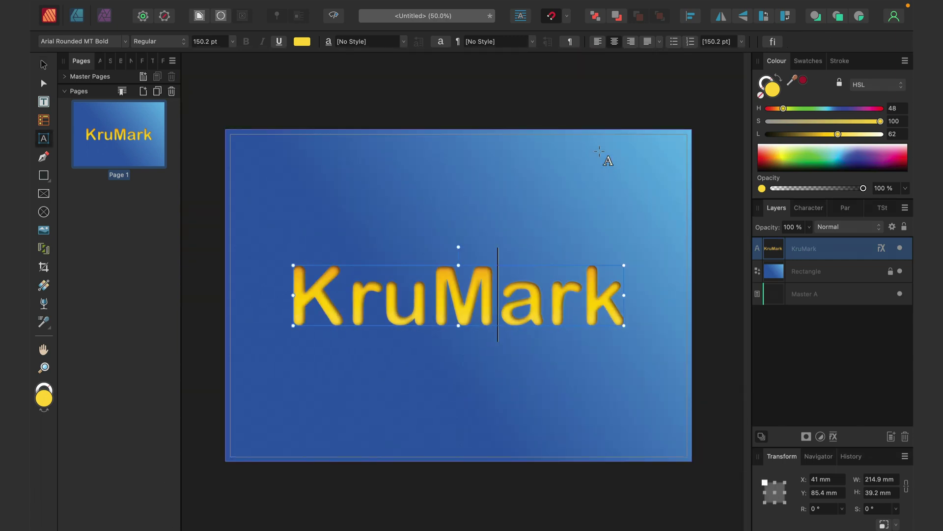
- Widen KruMark's outer glow and increase its inner shadow radius to 45.3 px
{"action": "left_click", "coordinate": [879, 247]}
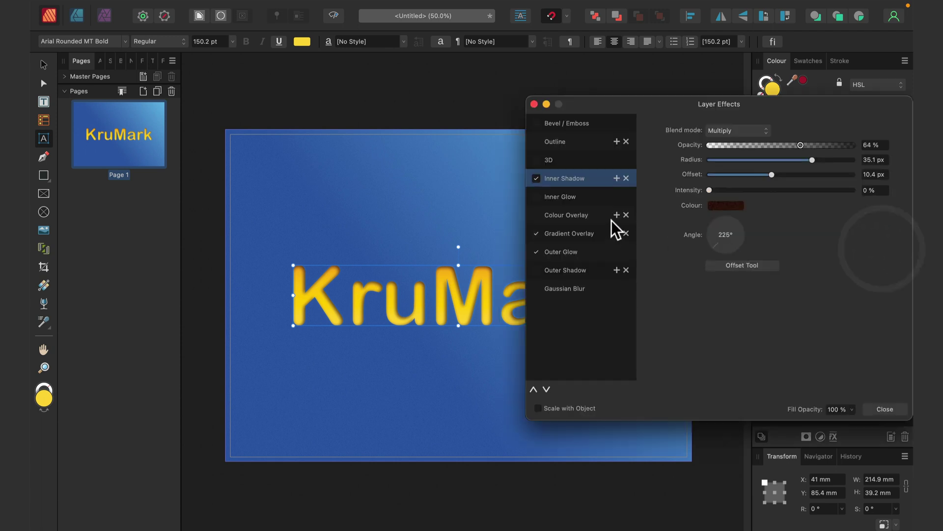
{"action": "left_click", "coordinate": [591, 247]}
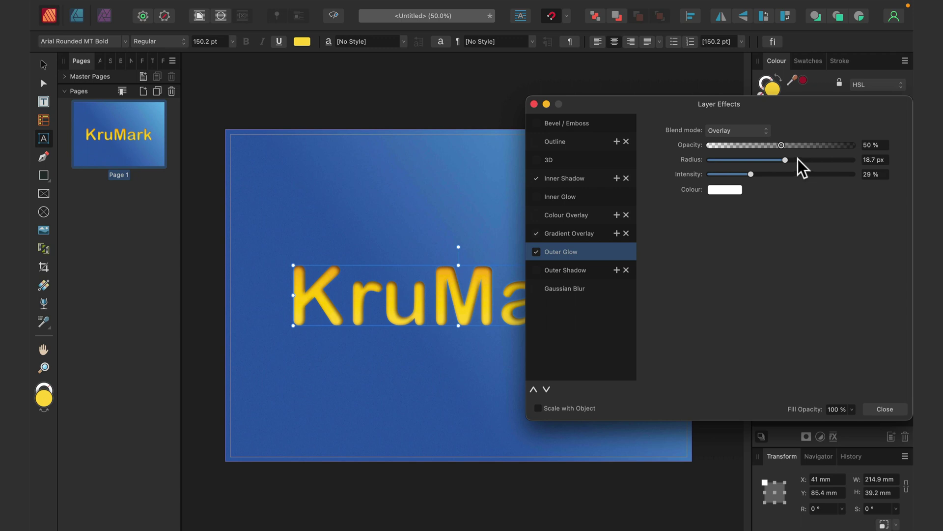
{"action": "left_click_drag", "start_coordinate": [795, 159], "coordinate": [857, 164]}
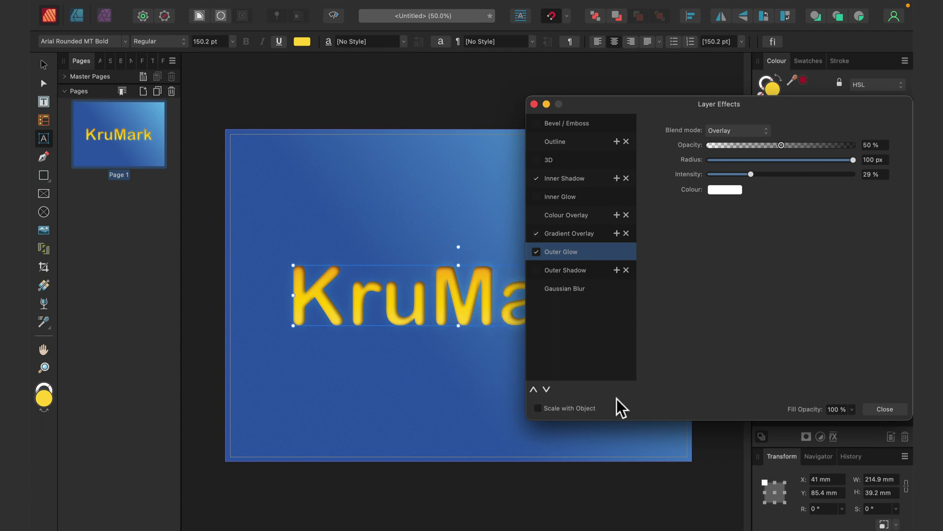
{"action": "left_click", "coordinate": [585, 177]}
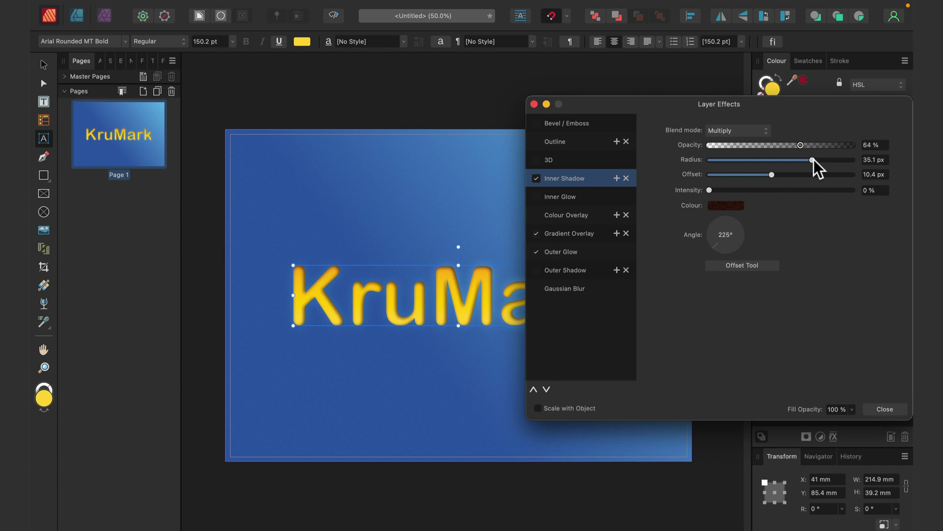
{"action": "left_click_drag", "start_coordinate": [814, 159], "coordinate": [831, 161]}
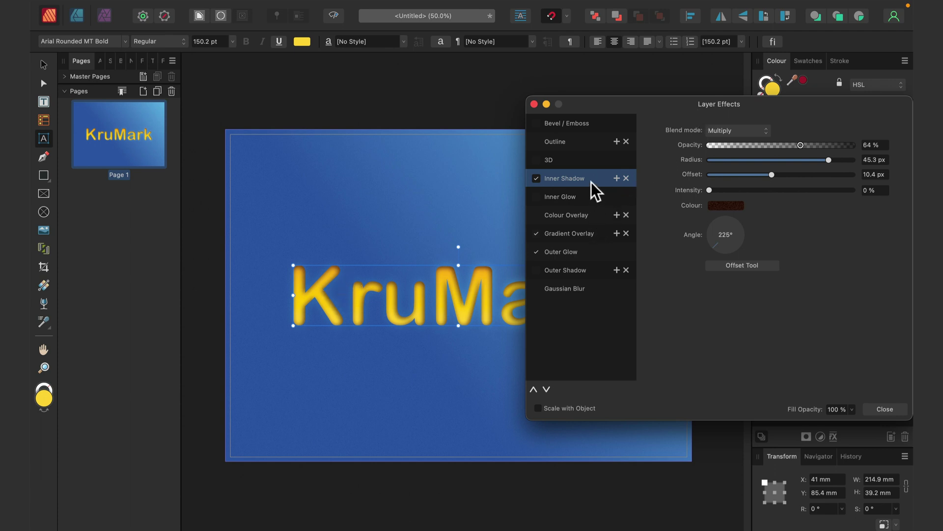
{"action": "left_click_drag", "start_coordinate": [649, 111], "coordinate": [585, 110]}
- Add a 3D bevel: 10.3 px radius, 1.5 px soften, 79% opacity, -127.6° light azimuth
{"action": "left_click", "coordinate": [519, 164]}
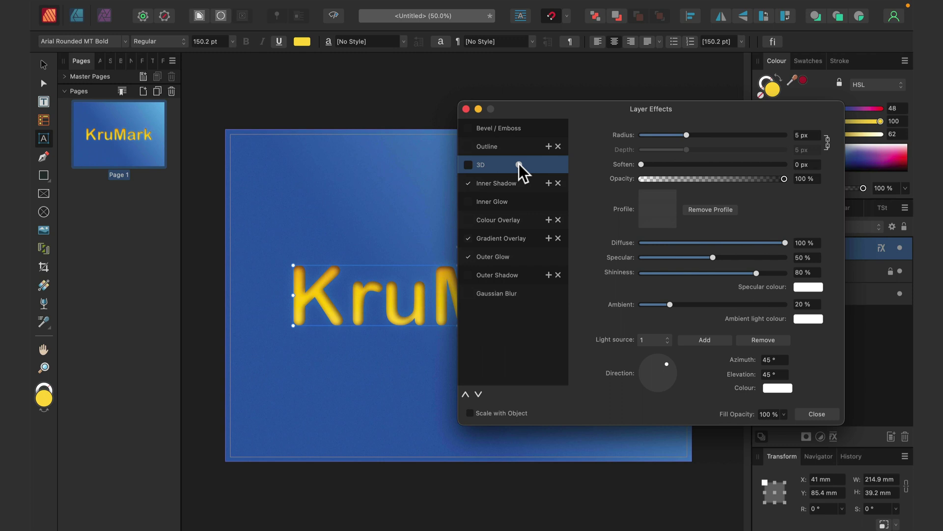
{"action": "left_click", "coordinate": [467, 164]}
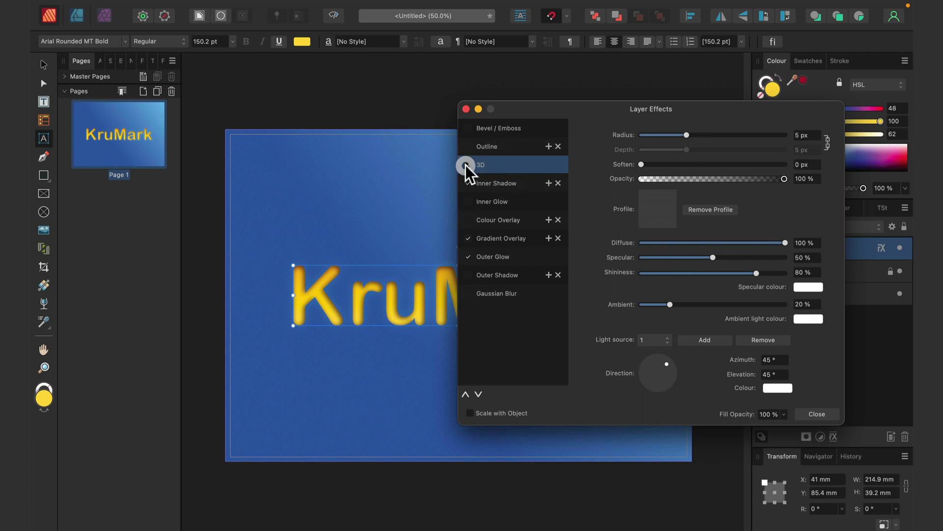
{"action": "left_click", "coordinate": [506, 164]}
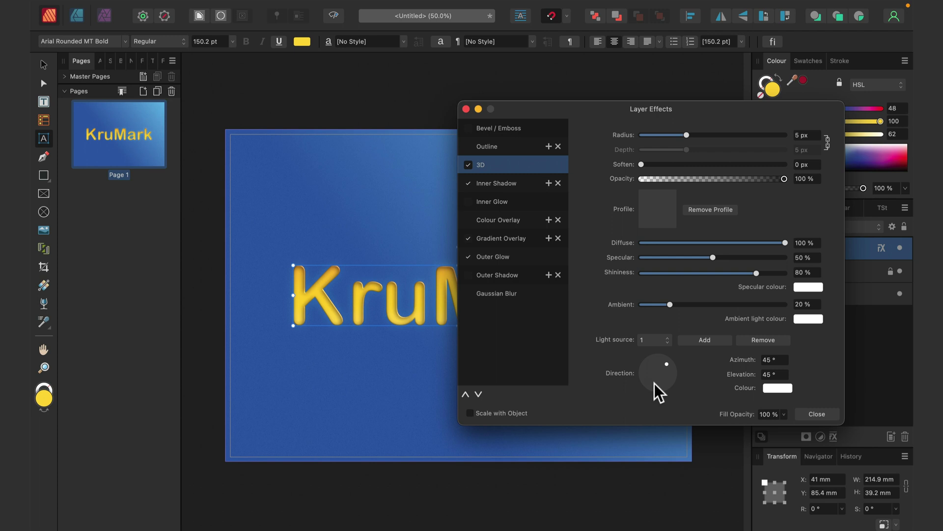
{"action": "left_click_drag", "start_coordinate": [651, 379], "coordinate": [652, 381]}
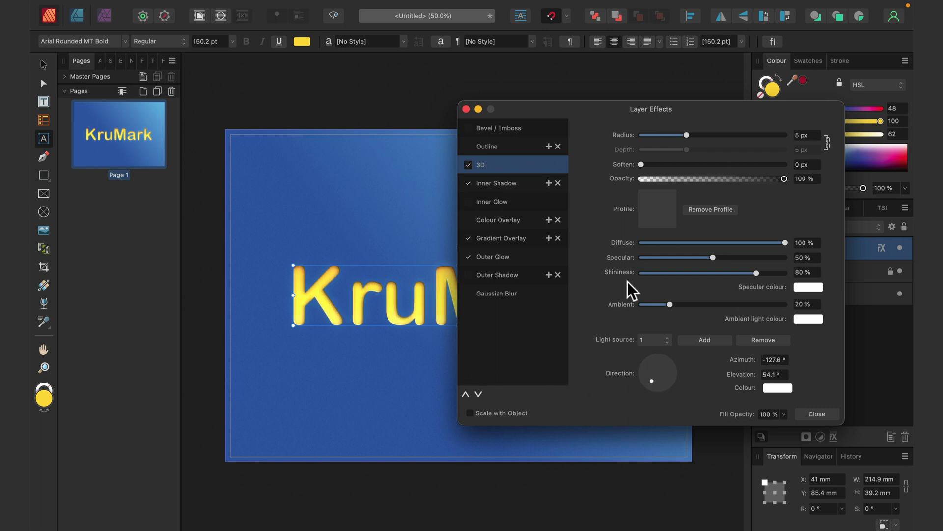
{"action": "mouse_move", "coordinate": [689, 134]}
{"action": "left_mouse_down"}
{"action": "mouse_move", "coordinate": [739, 136]}
{"action": "mouse_move", "coordinate": [647, 140]}
{"action": "mouse_move", "coordinate": [774, 139]}
{"action": "mouse_move", "coordinate": [623, 136]}
{"action": "mouse_move", "coordinate": [705, 134]}
{"action": "left_mouse_up"}
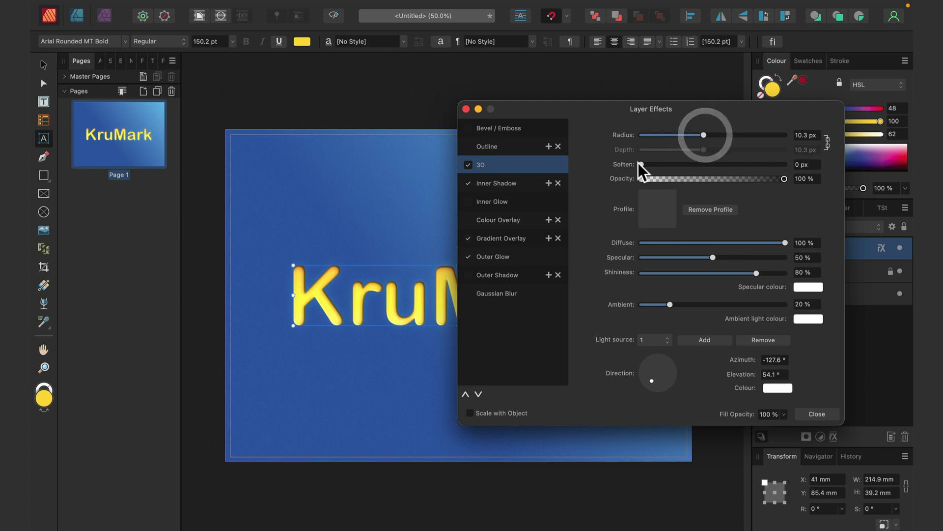
{"action": "left_click_drag", "start_coordinate": [640, 164], "coordinate": [671, 162]}
{"action": "left_click_drag", "start_coordinate": [784, 179], "coordinate": [755, 178]}
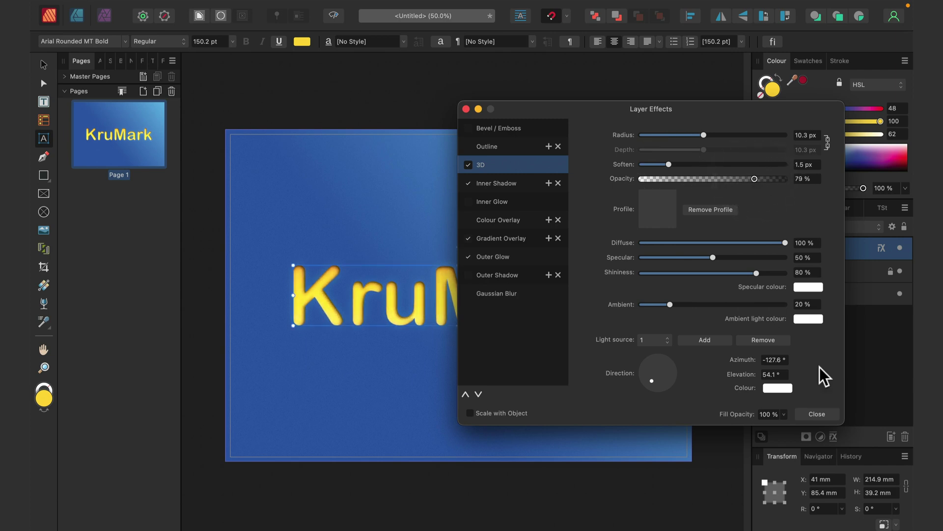
{"action": "left_click", "coordinate": [817, 414]}
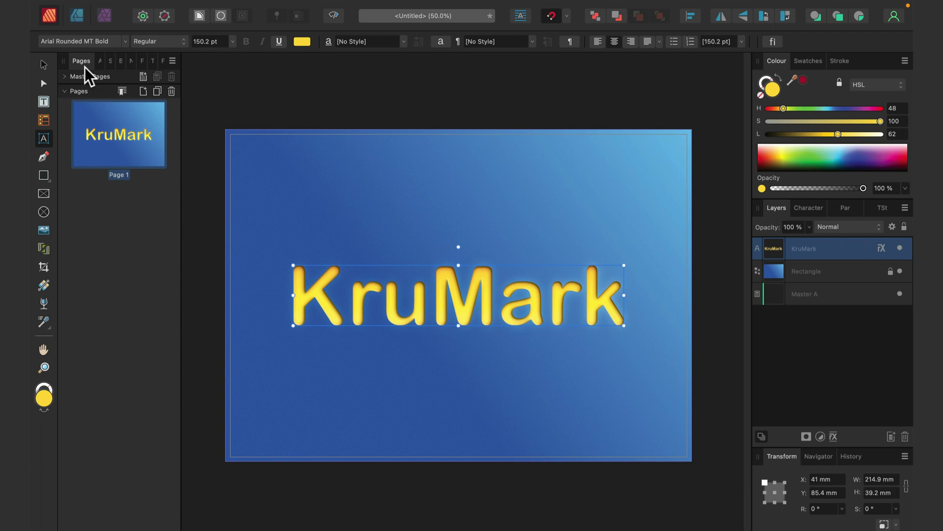
- Zoom to 75% and retype the word KruMark as Hello, then deselect
{"action": "left_click", "coordinate": [44, 63]}
{"action": "left_click", "coordinate": [374, 91]}
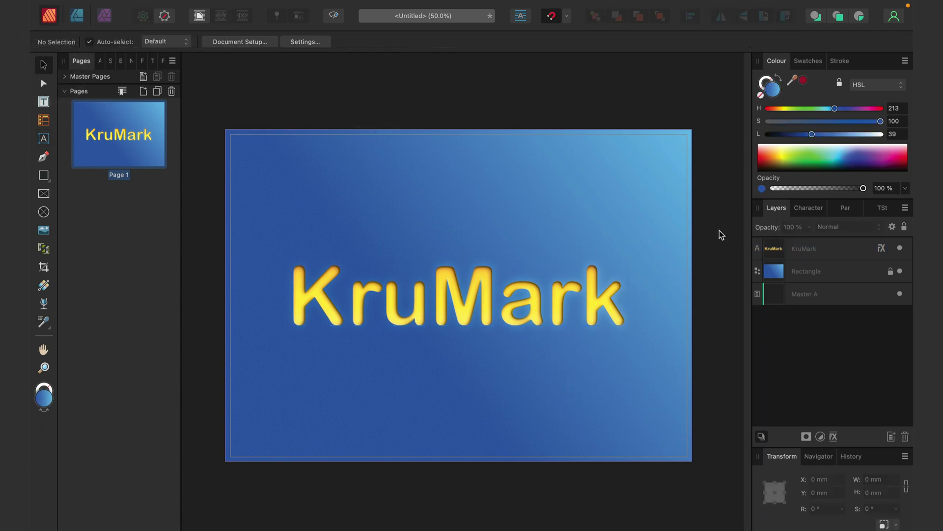
{"action": "key", "text": "super+equal"}
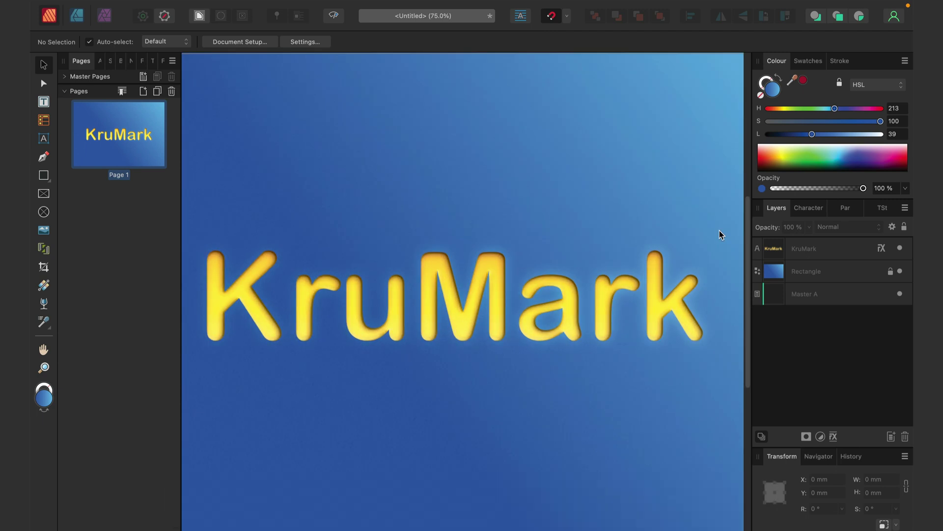
{"action": "left_click", "coordinate": [853, 249]}
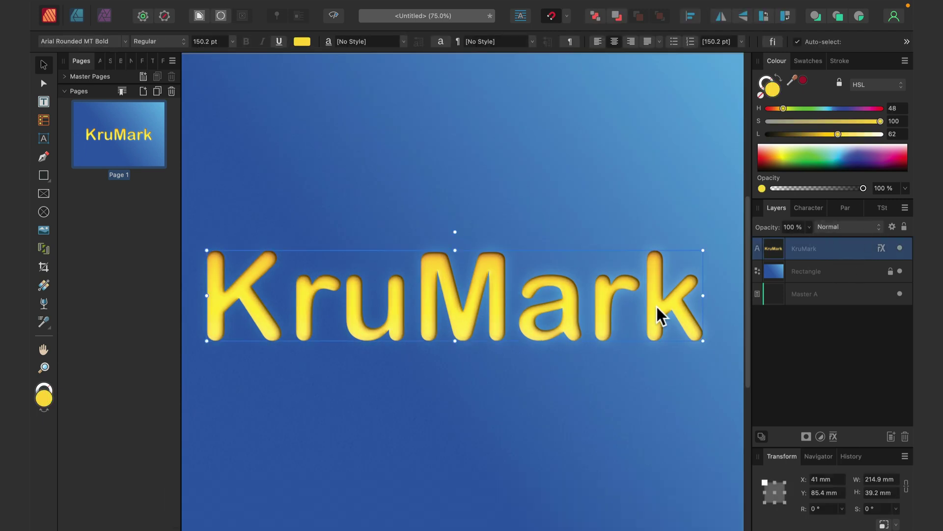
{"action": "double_click", "coordinate": [310, 320]}
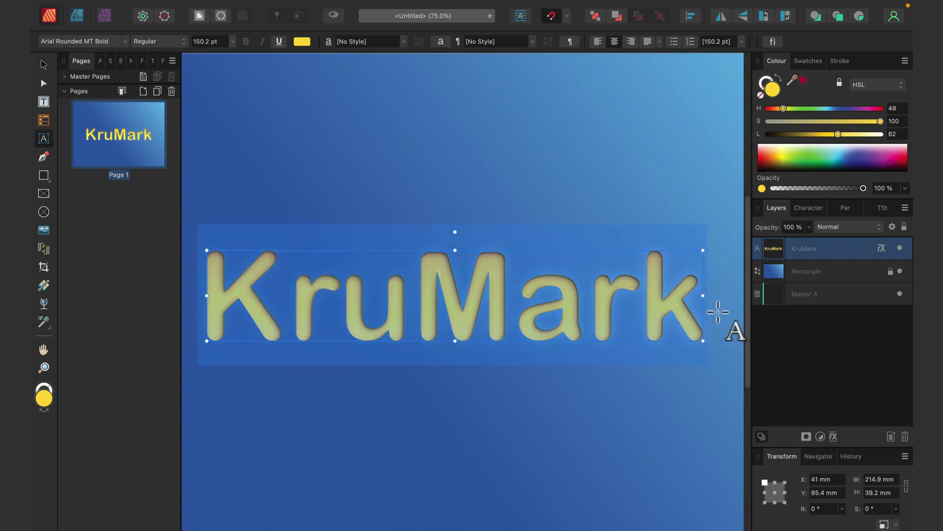
{"action": "type", "text": "Hello"}
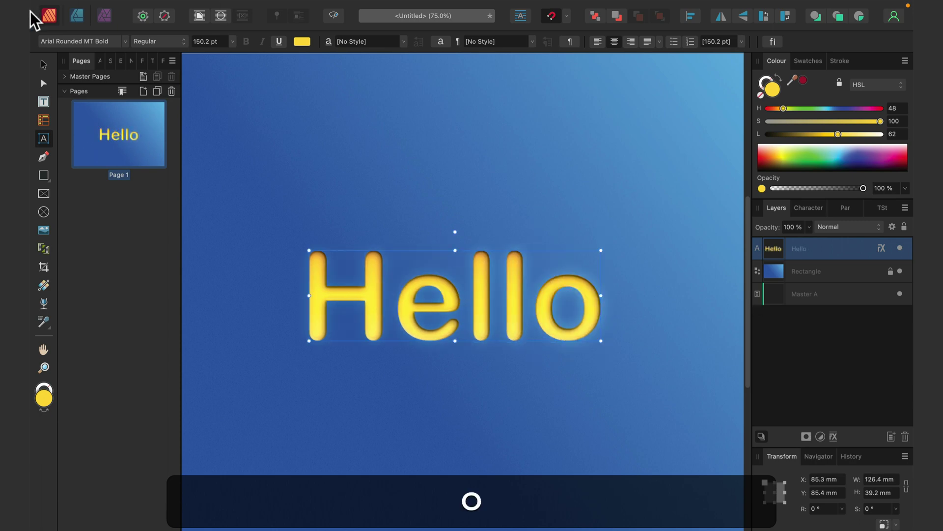
{"action": "left_click", "coordinate": [43, 65]}
{"action": "left_click", "coordinate": [344, 160]}
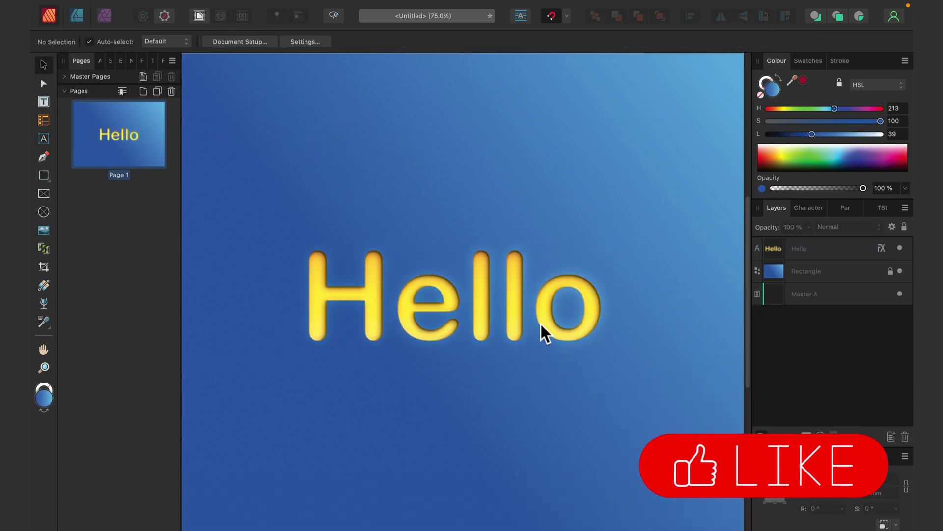
- Zoom out and move Hello up toward the top of the page
{"action": "key", "text": "super+minus"}
{"action": "key", "text": "super+minus"}
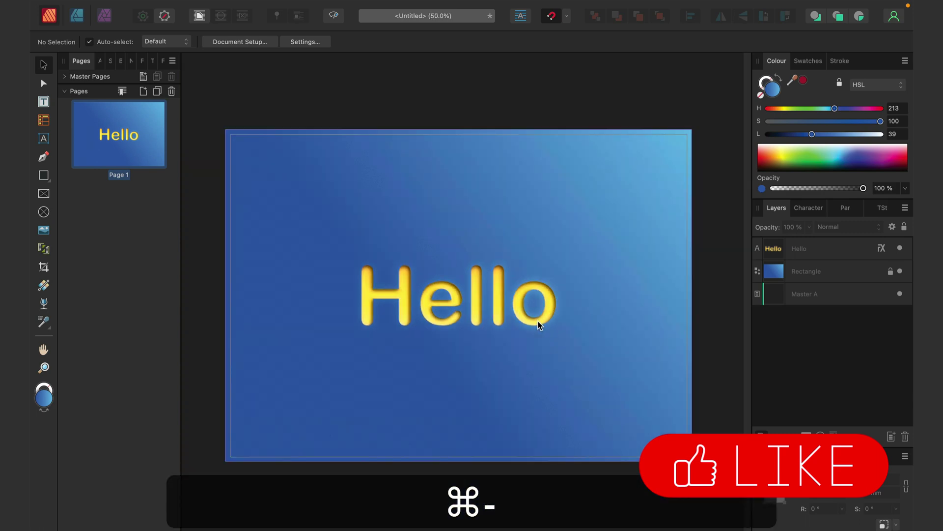
{"action": "left_click", "coordinate": [514, 304]}
{"action": "left_click_drag", "start_coordinate": [470, 273], "coordinate": [471, 263]}
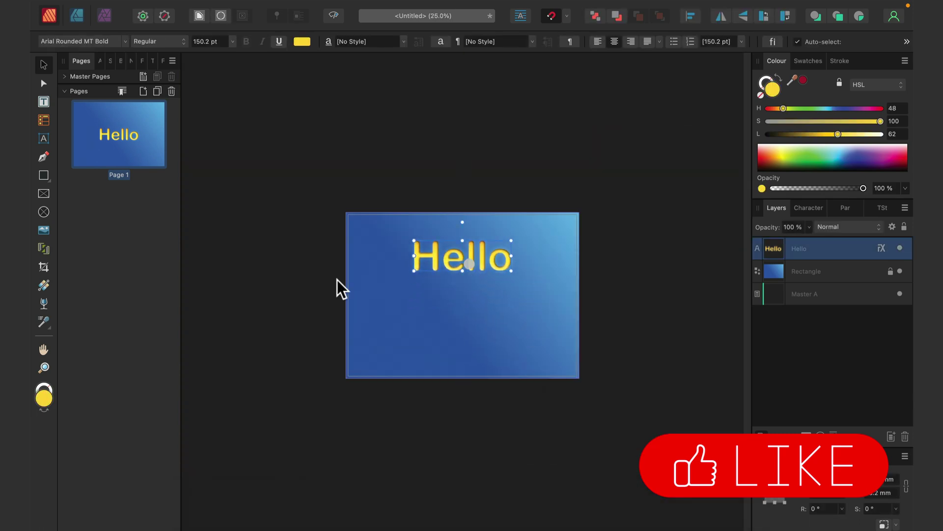
- Add a new artistic text word 'Text' beneath Hello and zoom back to 75%
{"action": "left_click", "coordinate": [43, 137]}
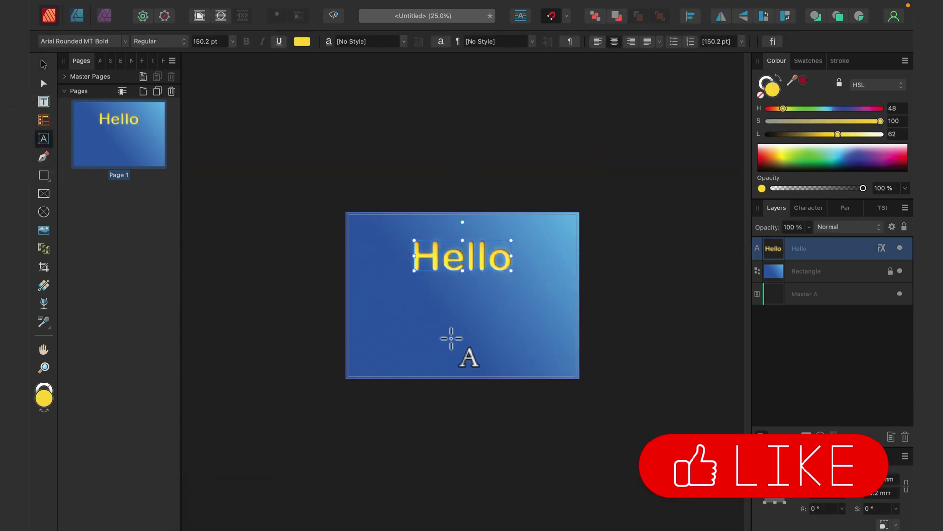
{"action": "left_click", "coordinate": [451, 338]}
{"action": "left_click", "coordinate": [440, 327]}
{"action": "type", "text": "Text"}
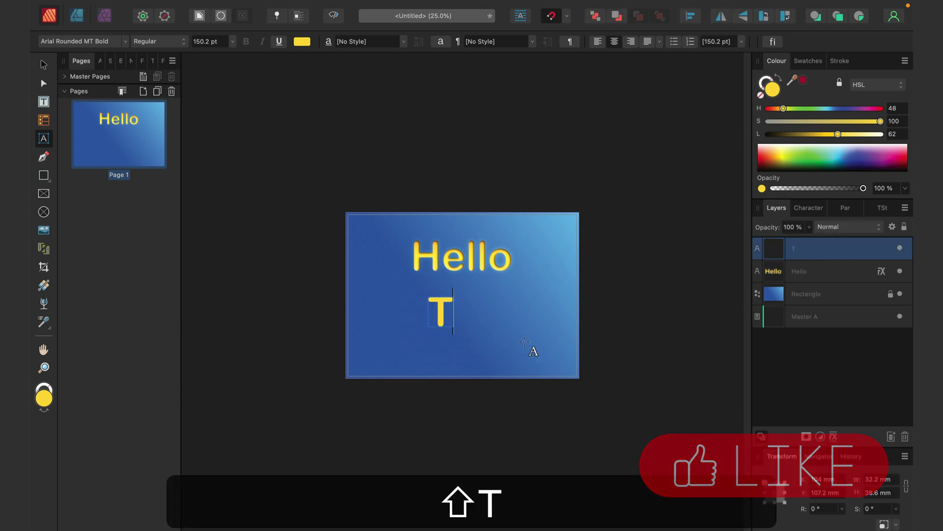
{"action": "left_click", "coordinate": [43, 62]}
{"action": "left_click_drag", "start_coordinate": [462, 317], "coordinate": [475, 326]}
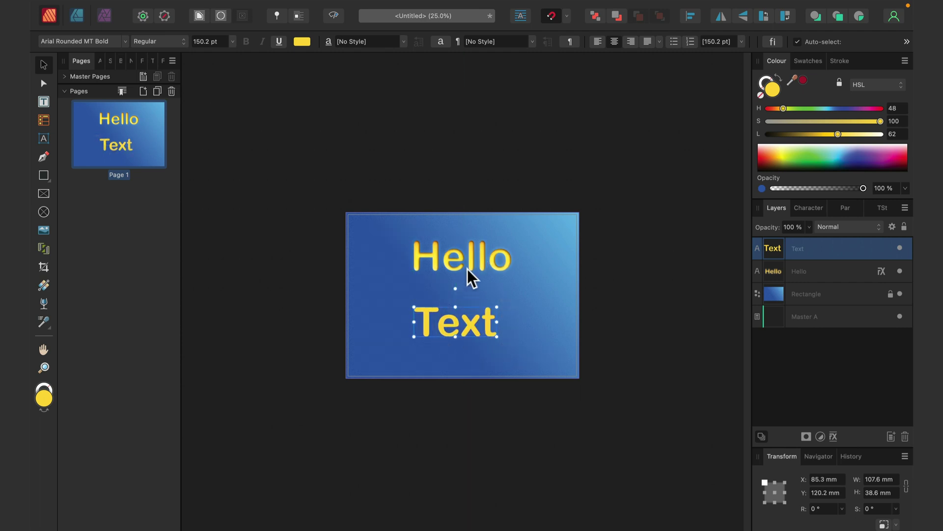
{"action": "key", "text": "super+equal"}
{"action": "key", "text": "super+equal"}
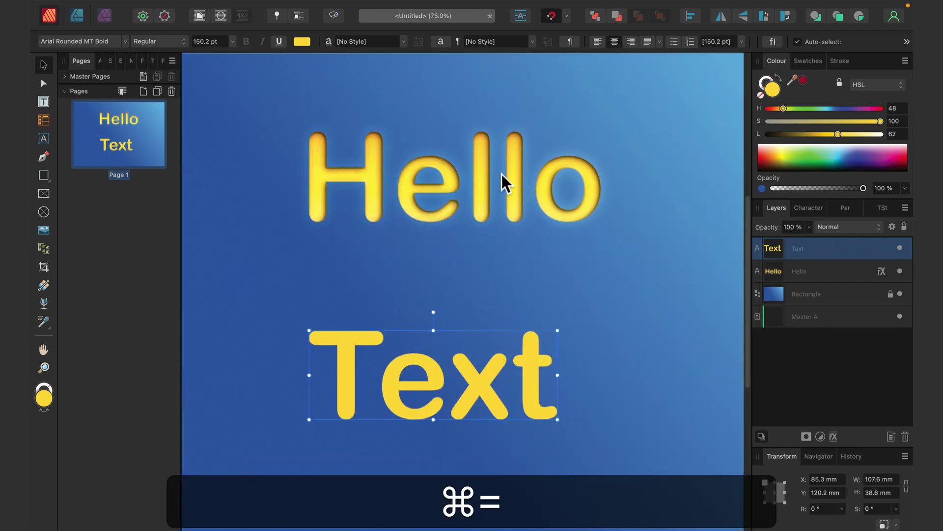
- Copy Hello's effects onto Text with Edit > Paste FX and nudge Text upward
{"action": "left_click", "coordinate": [513, 189]}
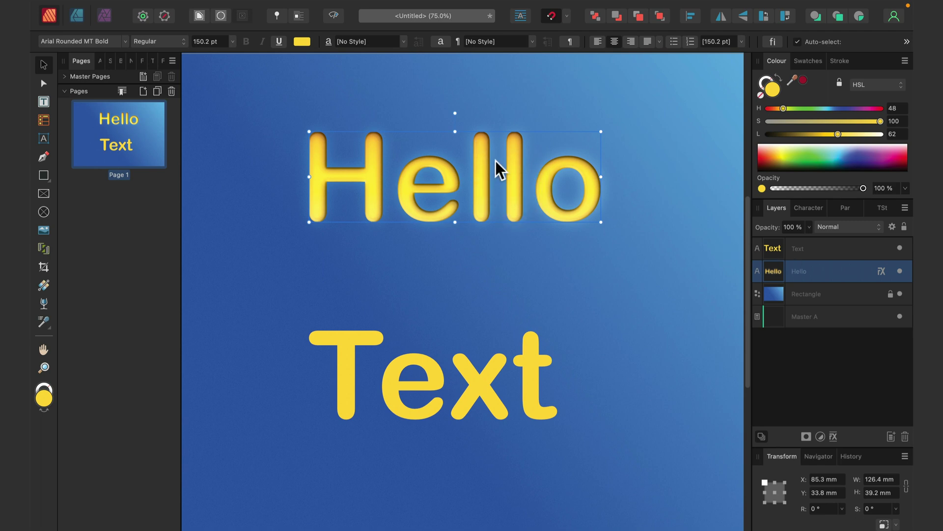
{"action": "key", "text": "super+c"}
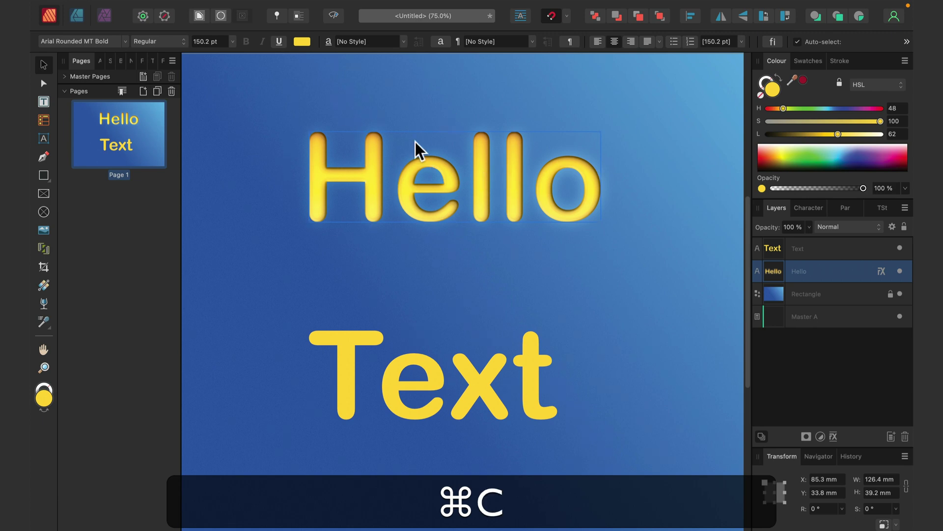
{"action": "left_click", "coordinate": [492, 399]}
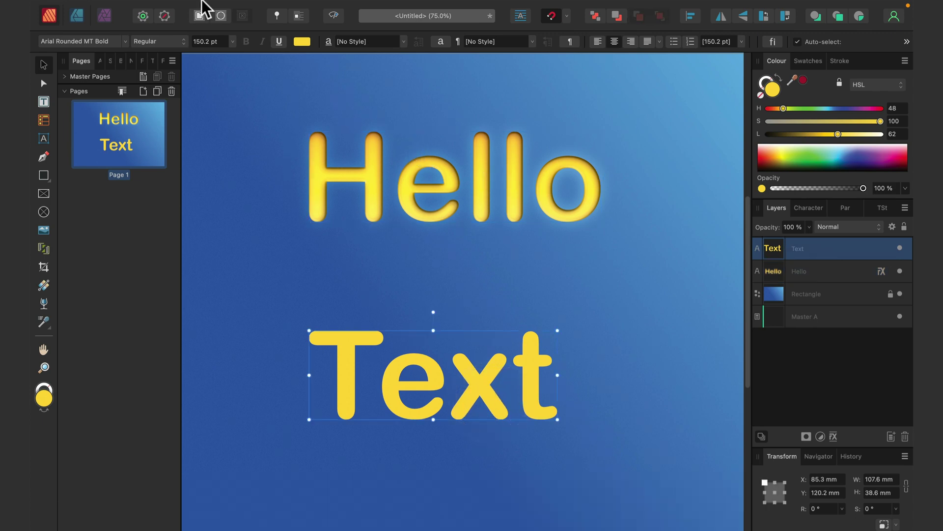
{"action": "left_click", "coordinate": [183, 7]}
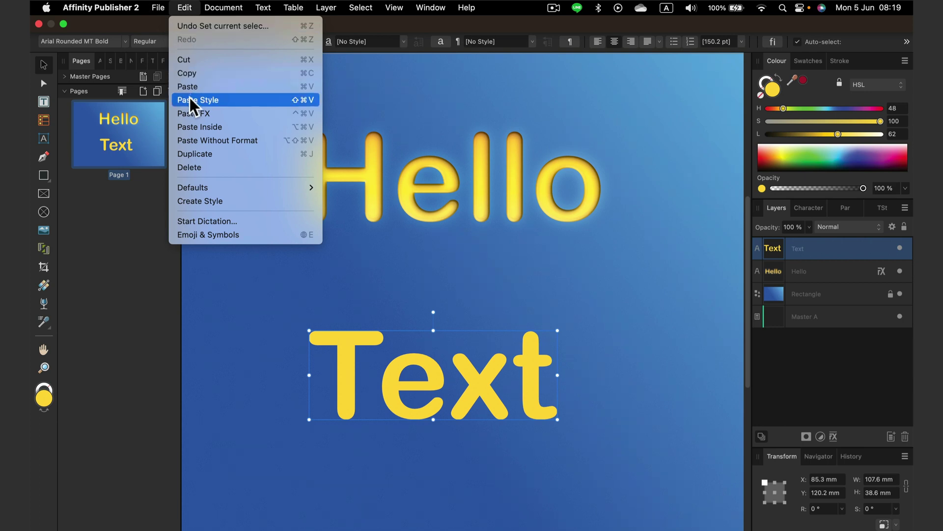
{"action": "left_click", "coordinate": [214, 110]}
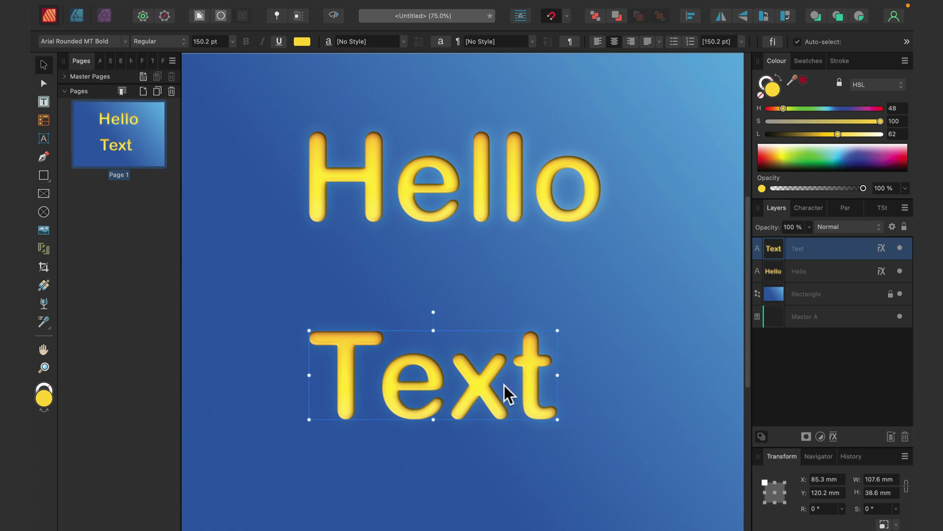
{"action": "left_click_drag", "start_coordinate": [504, 385], "coordinate": [519, 362]}
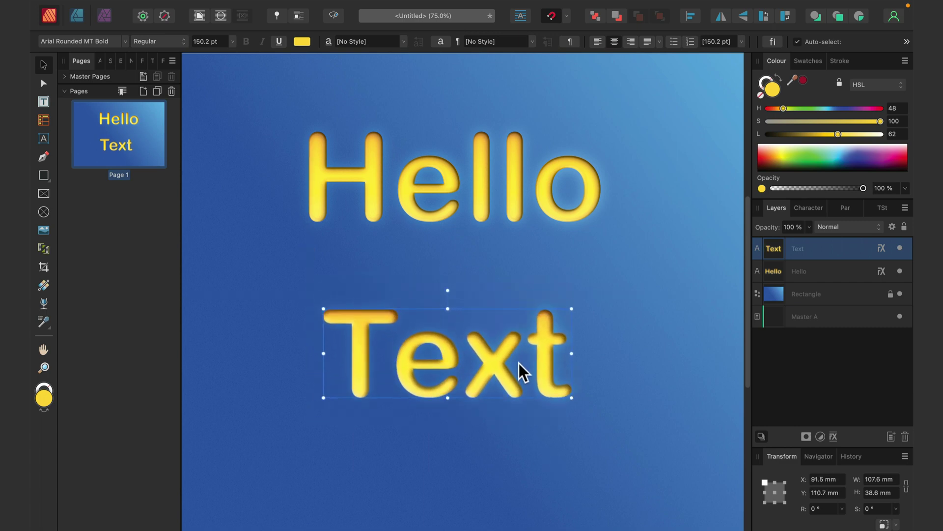
- Undo the last move, then transfer Hello's recessed yellow style onto Text using the Style Picker
{"action": "key", "text": "super+z"}
{"action": "key", "text": "super+z"}
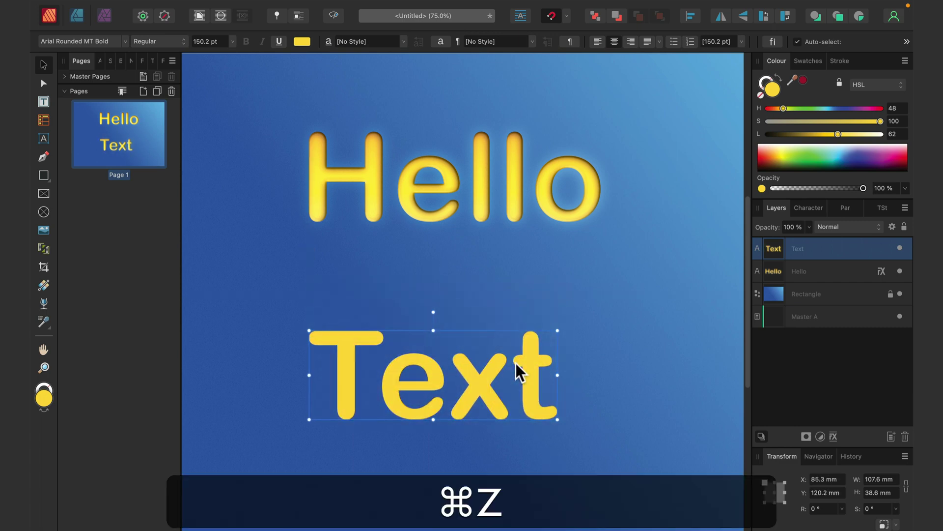
{"action": "left_click", "coordinate": [43, 321]}
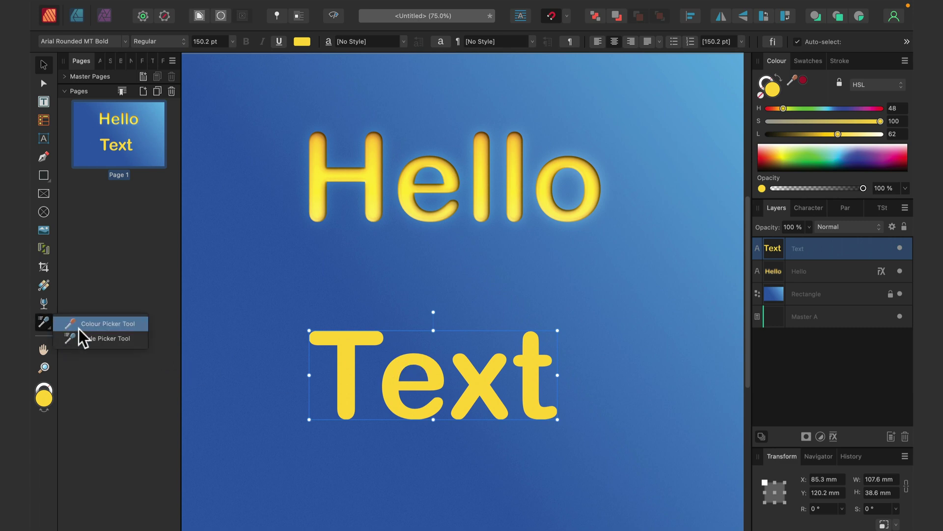
{"action": "left_click", "coordinate": [108, 341]}
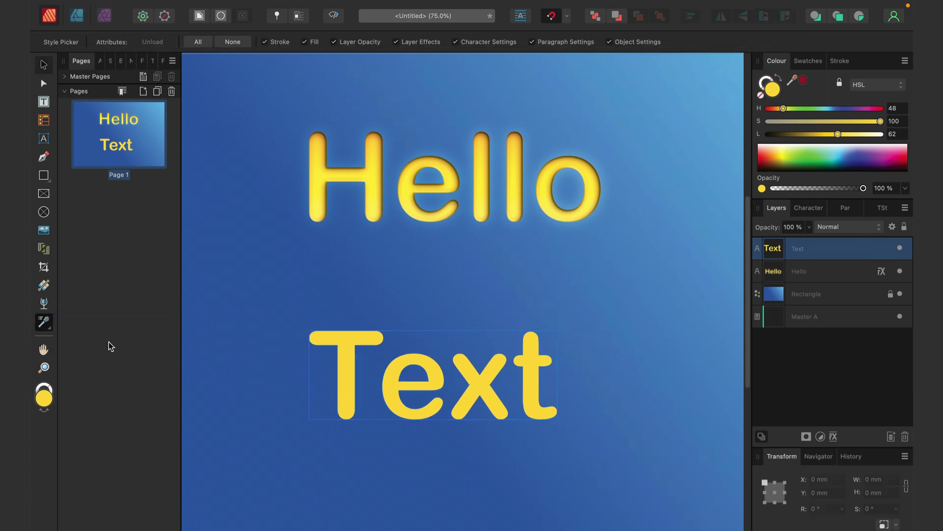
{"action": "left_click", "coordinate": [479, 164]}
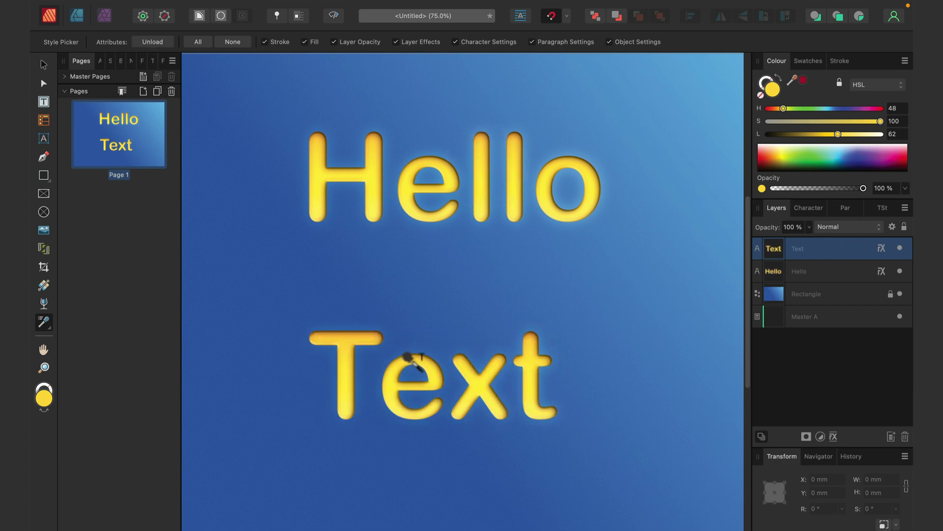
{"action": "left_click", "coordinate": [43, 64]}
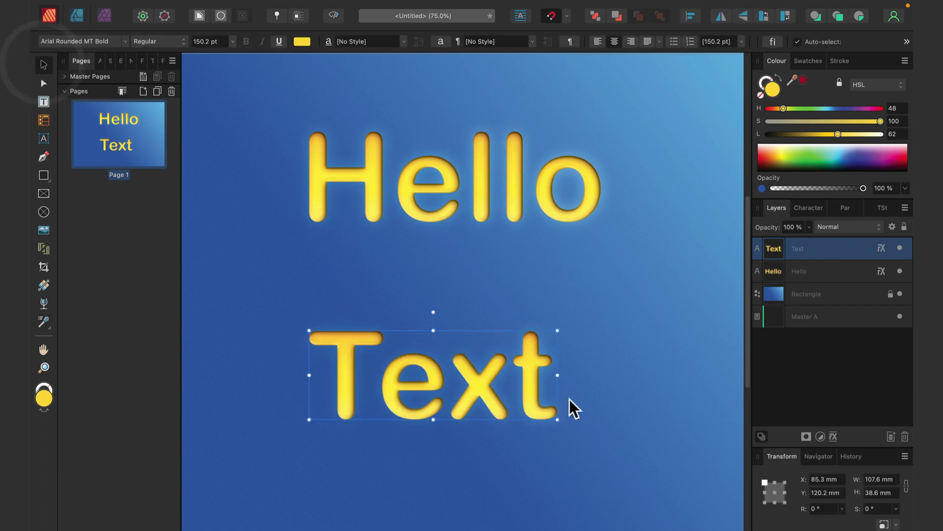